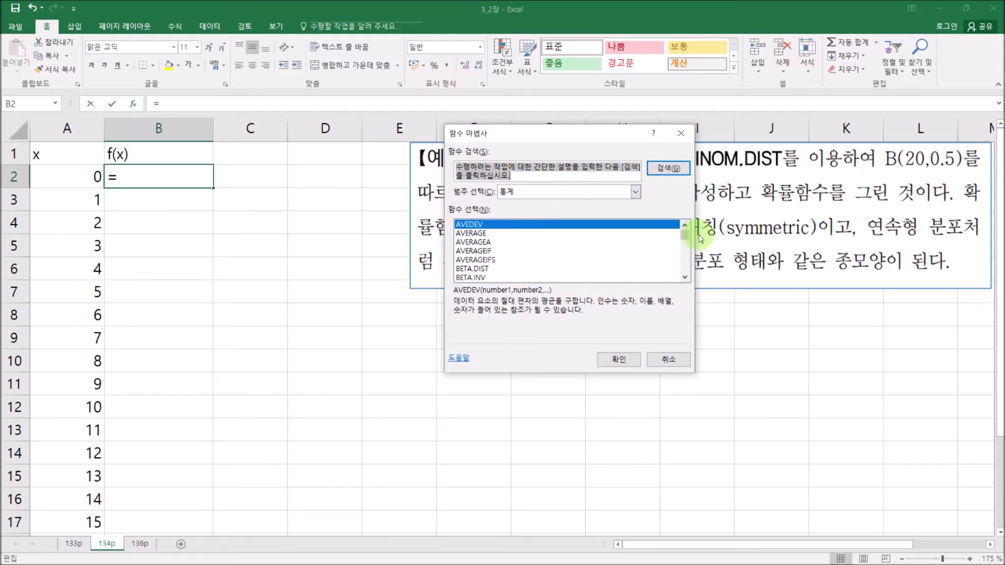
Insert the statistical function BINOM.DIST in cell B2 with A2 as the Number_s argument.
{"action": "left_click_drag", "start_coordinate": [684, 236], "coordinate": [686, 242]}
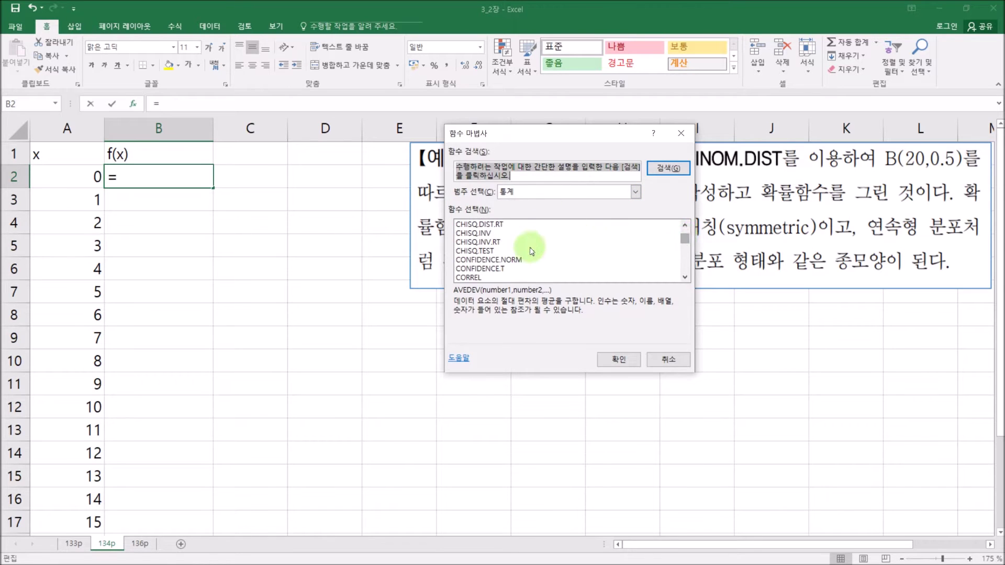
{"action": "scroll", "coordinate": [526, 250], "scroll_direction": "up", "scroll_amount": 2}
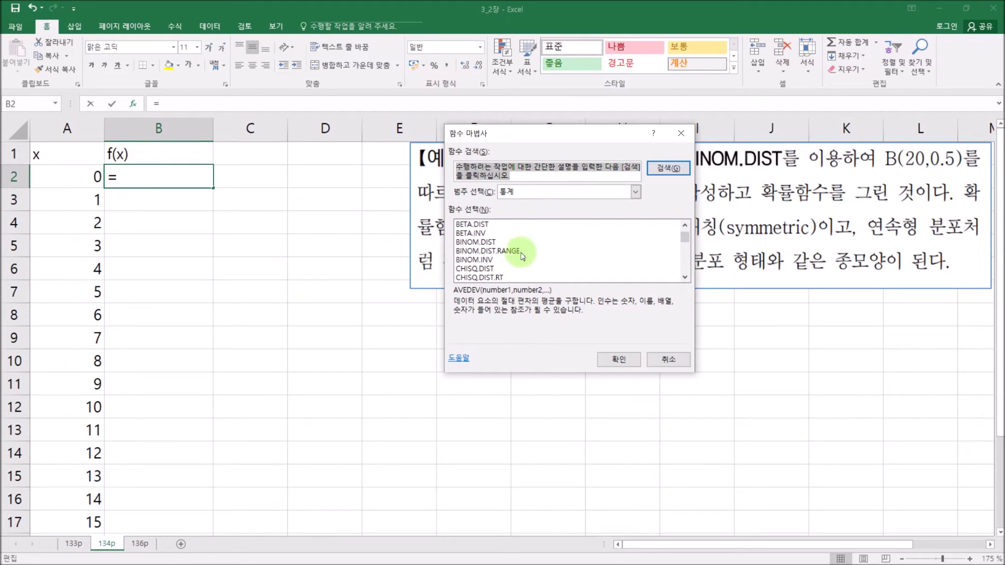
{"action": "left_click", "coordinate": [476, 241]}
{"action": "left_click", "coordinate": [616, 360]}
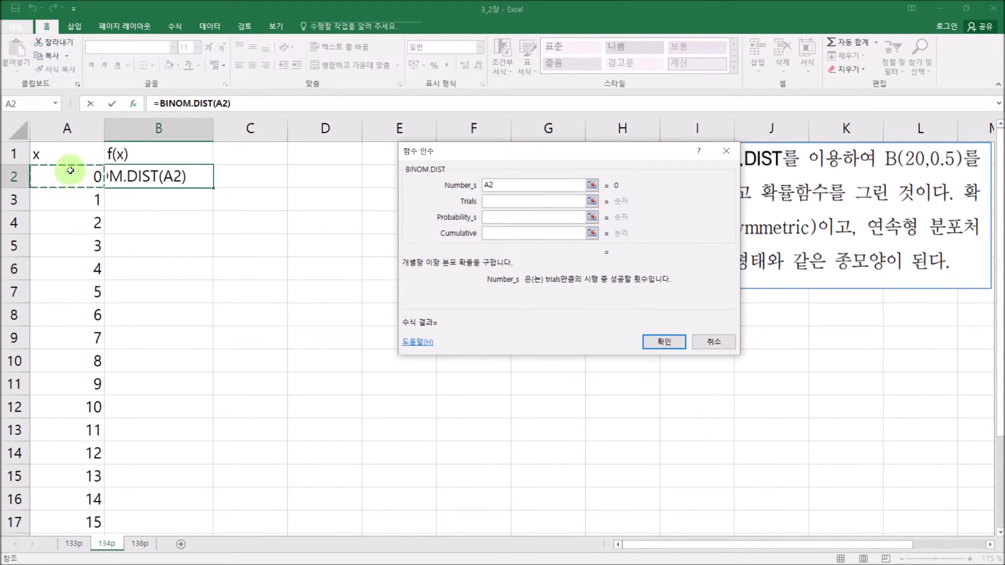
Complete BINOM.DIST with Trials 20, Probability_s 0.5 and Cumulative FALSE, and fill the formula down through B22.
{"action": "left_click", "coordinate": [514, 200]}
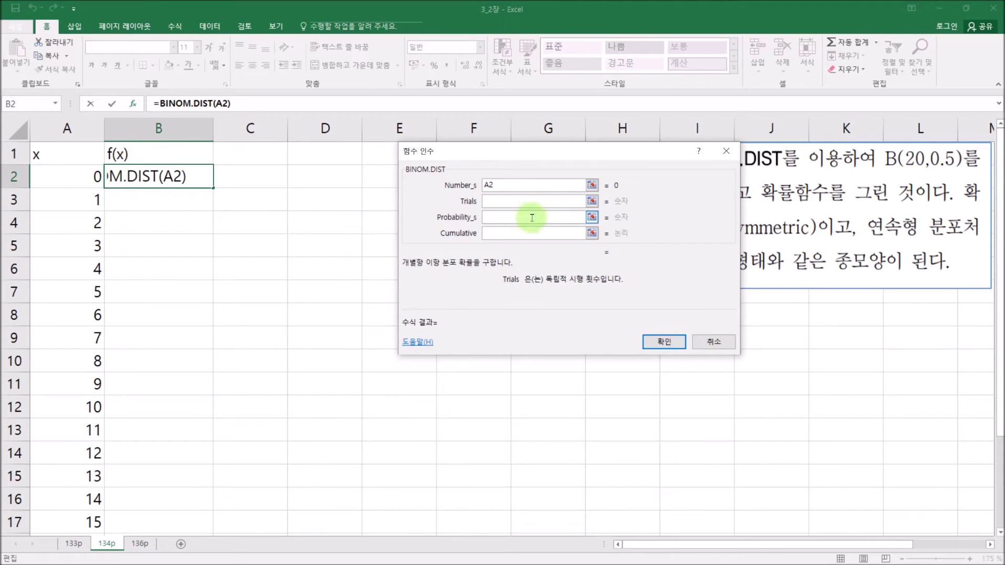
{"action": "type", "text": "20"}
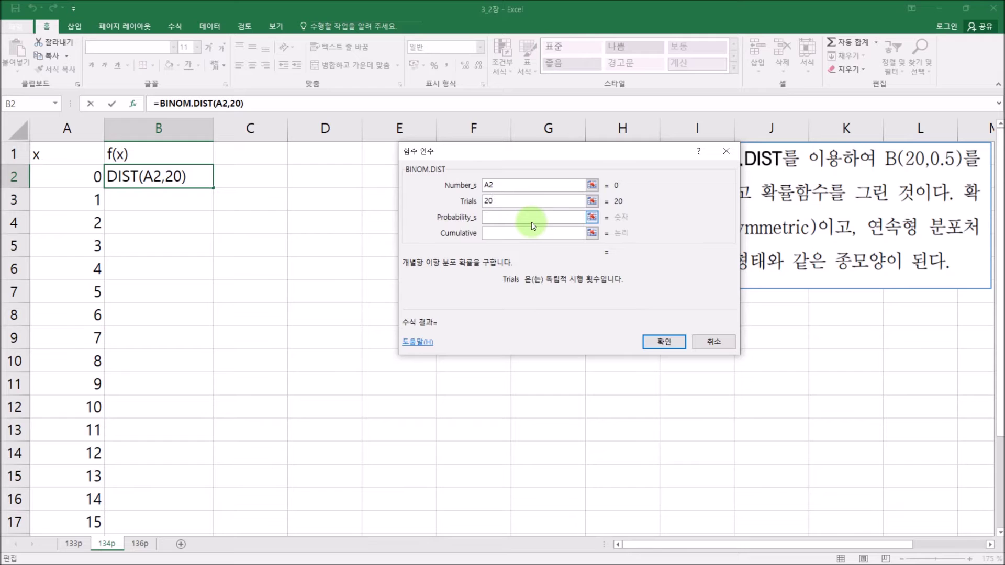
{"action": "left_click", "coordinate": [533, 218]}
{"action": "type", "text": "0.5"}
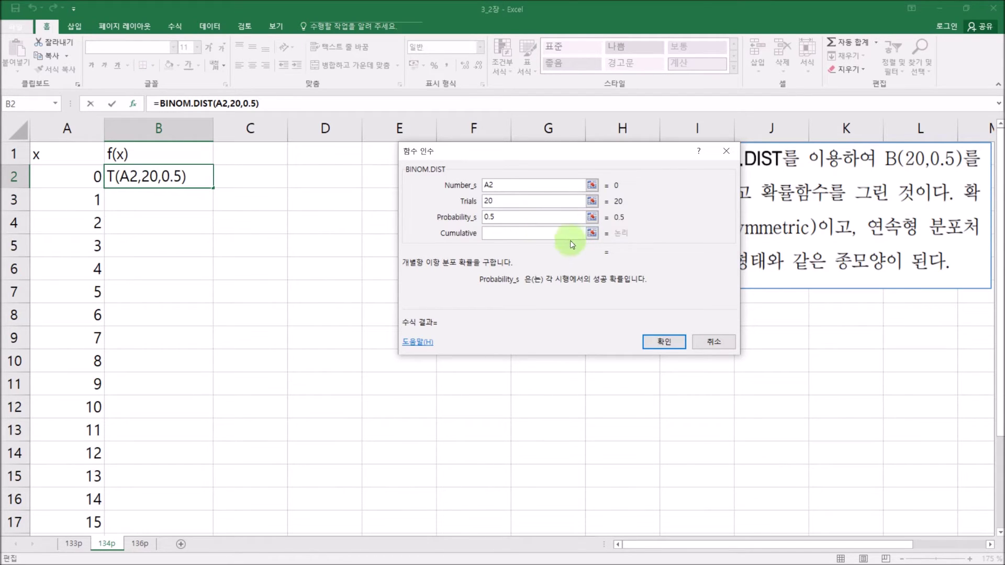
{"action": "left_click", "coordinate": [524, 233]}
{"action": "type", "text": "fal"}
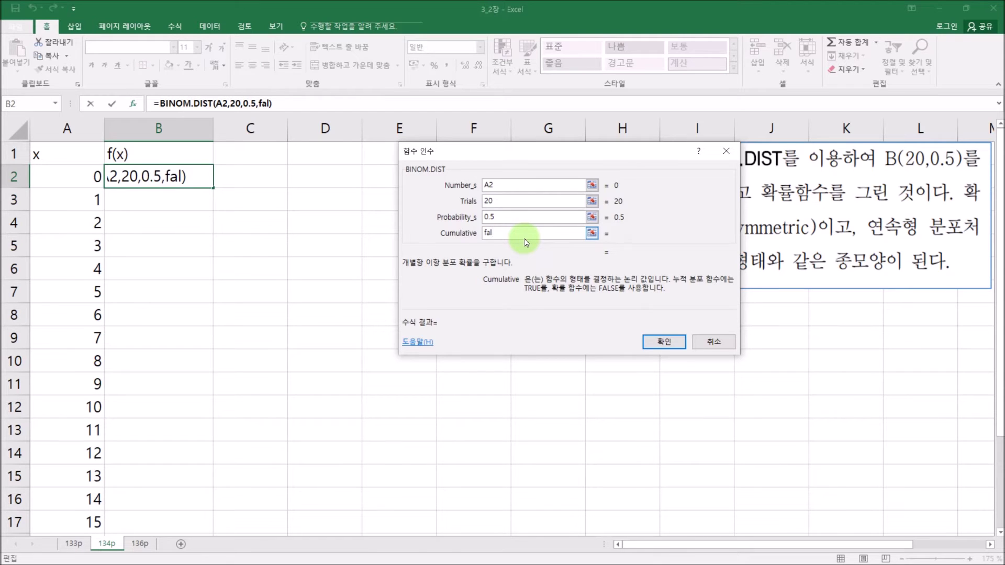
{"action": "type", "text": "ese"}
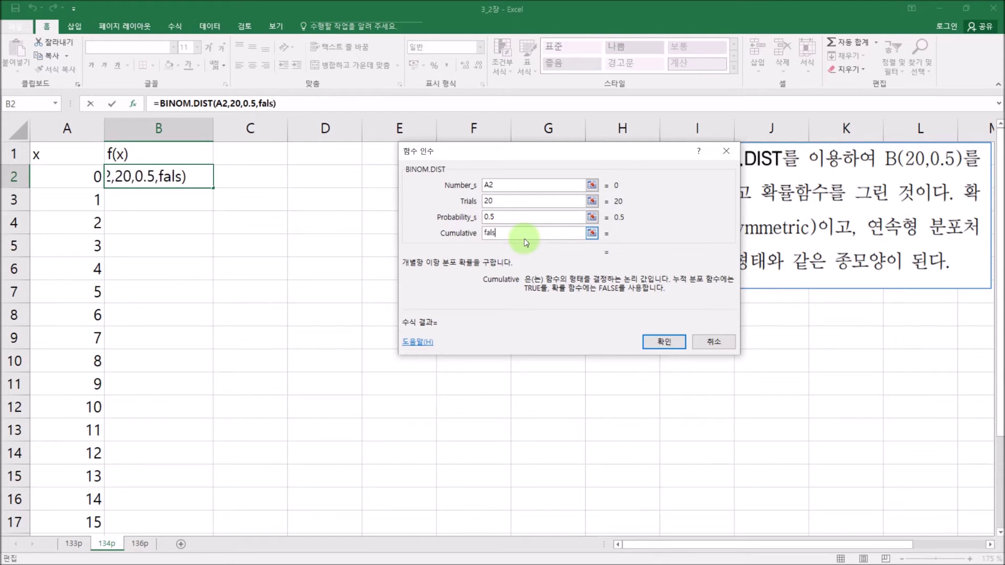
{"action": "left_click", "coordinate": [663, 342]}
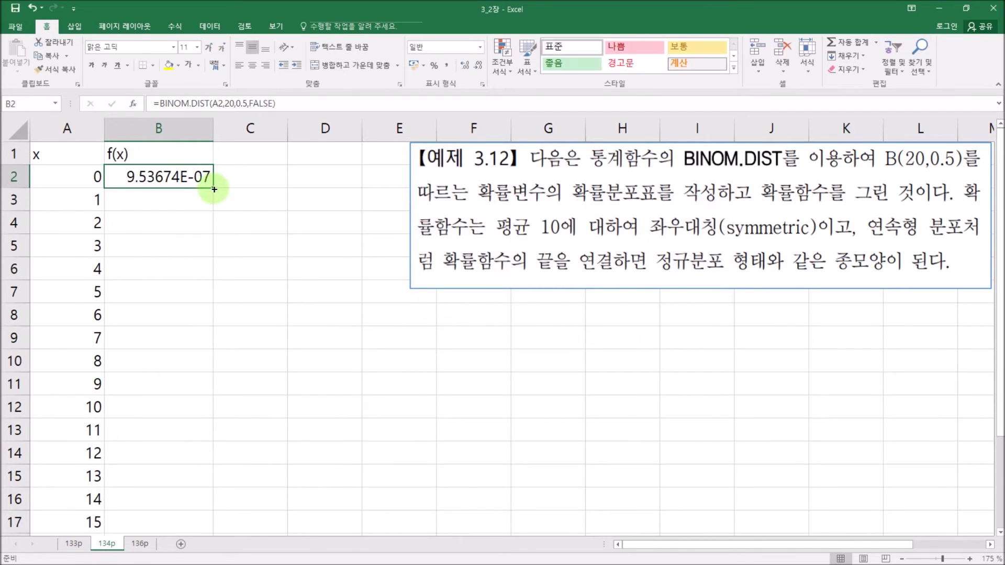
{"action": "left_click_drag", "start_coordinate": [213, 208], "coordinate": [220, 503]}
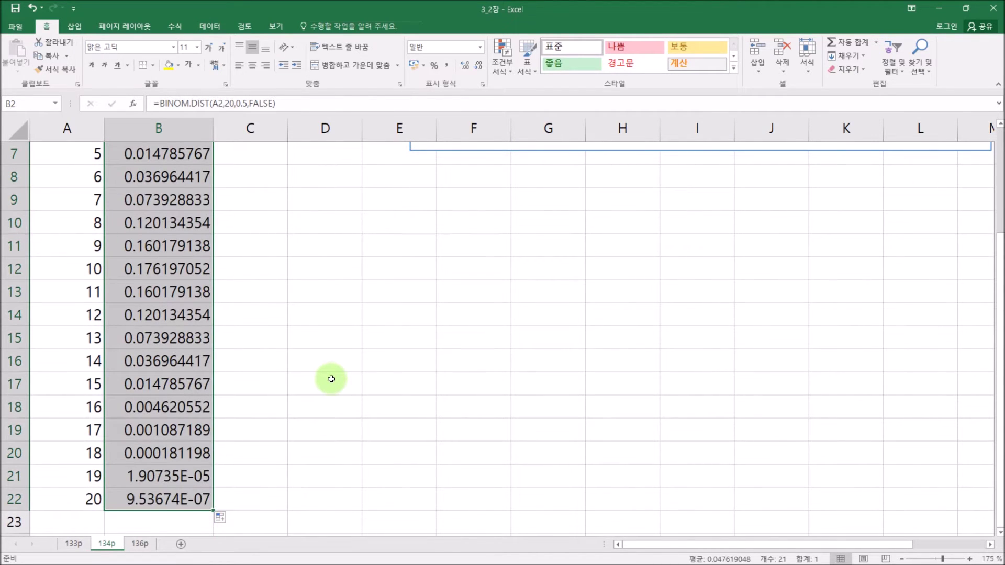
Insert a clustered column chart of the f(x) values in B2:B22.
{"action": "scroll", "coordinate": [331, 379], "scroll_direction": "up", "scroll_amount": 2}
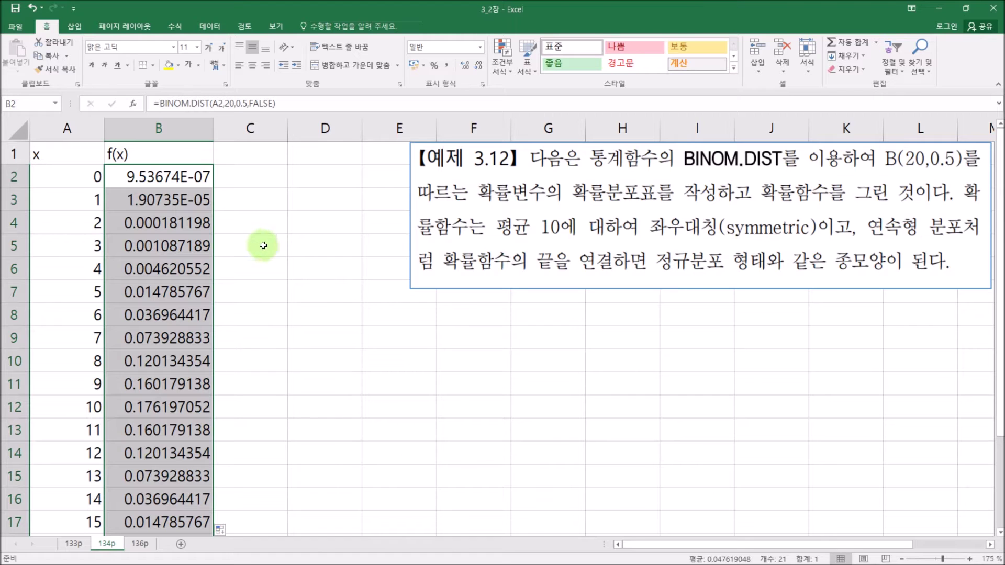
{"action": "left_click", "coordinate": [75, 27]}
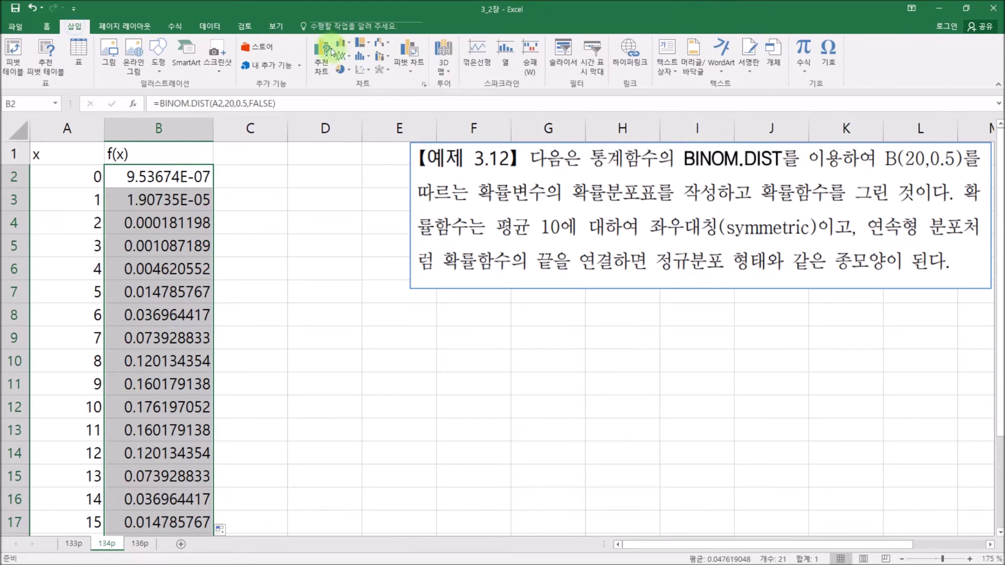
{"action": "left_click", "coordinate": [350, 50]}
{"action": "left_click", "coordinate": [346, 79]}
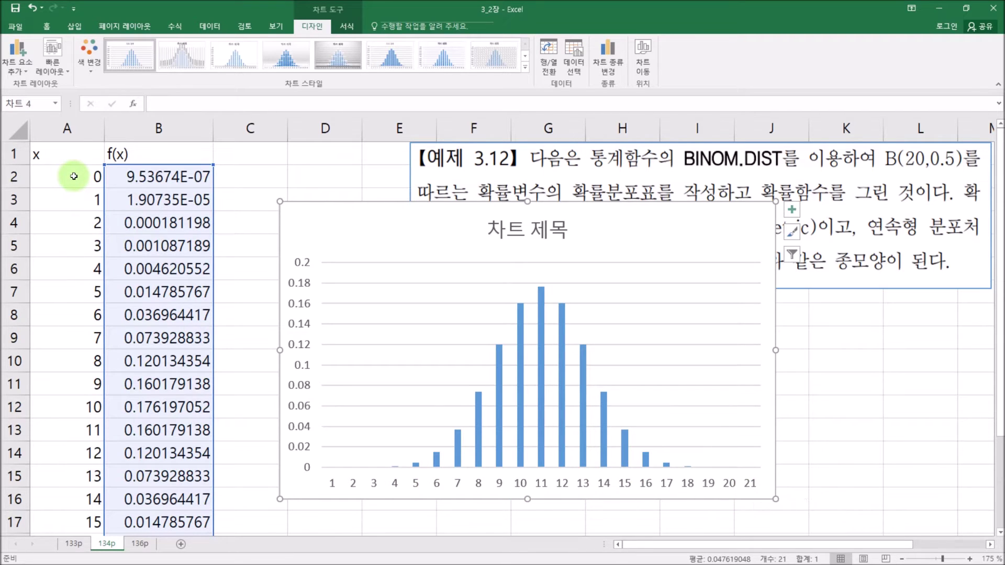
Set the column chart's horizontal axis labels to the x values in A2:A22.
{"action": "left_click", "coordinate": [623, 333]}
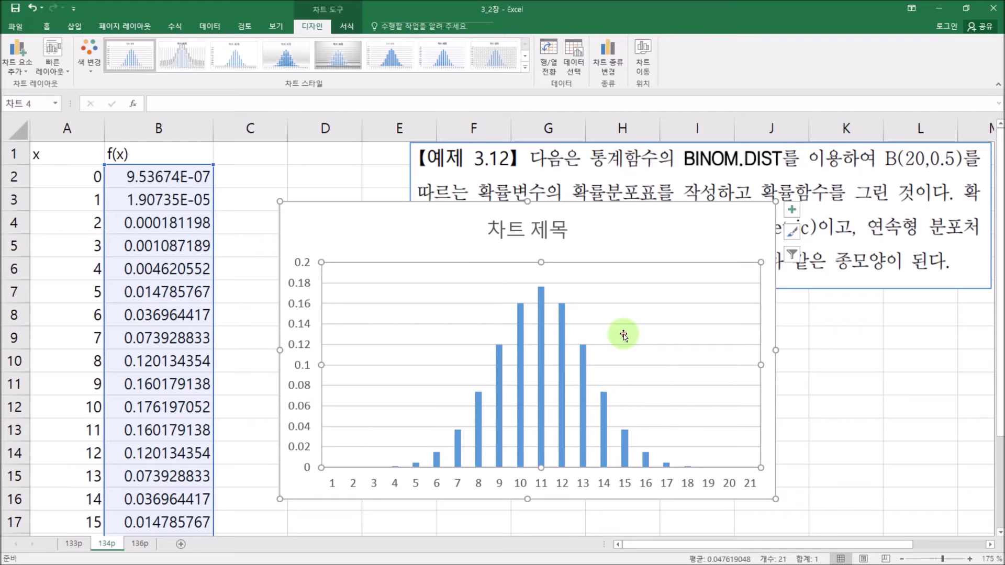
{"action": "right_click", "coordinate": [623, 335]}
{"action": "left_click", "coordinate": [656, 397]}
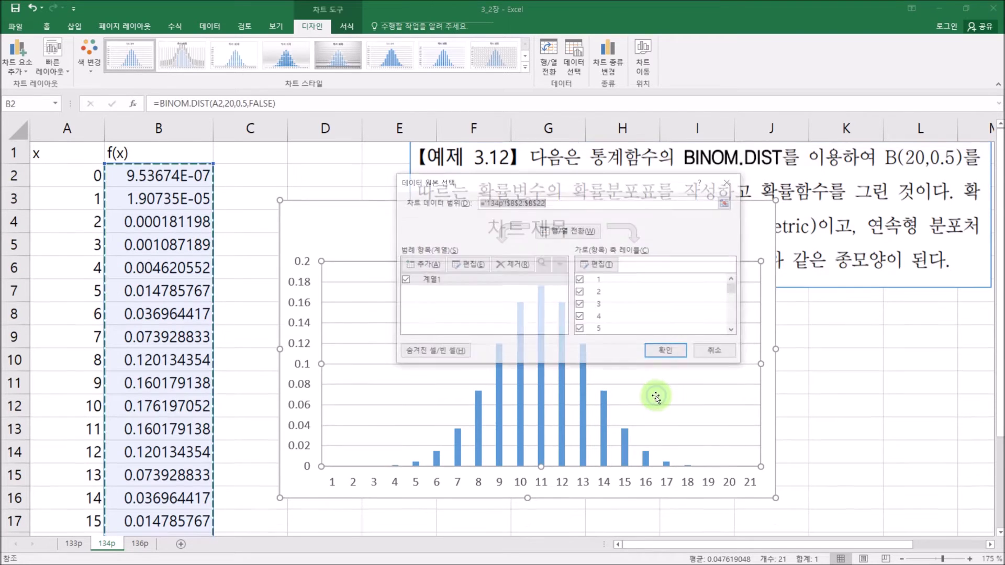
{"action": "left_click", "coordinate": [601, 266]}
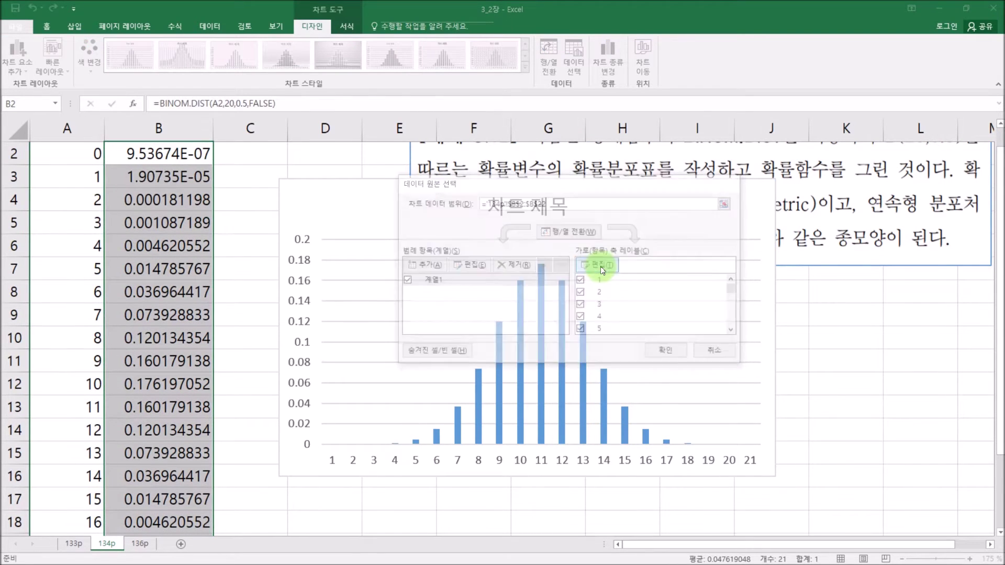
{"action": "left_click_drag", "start_coordinate": [83, 151], "coordinate": [77, 523]}
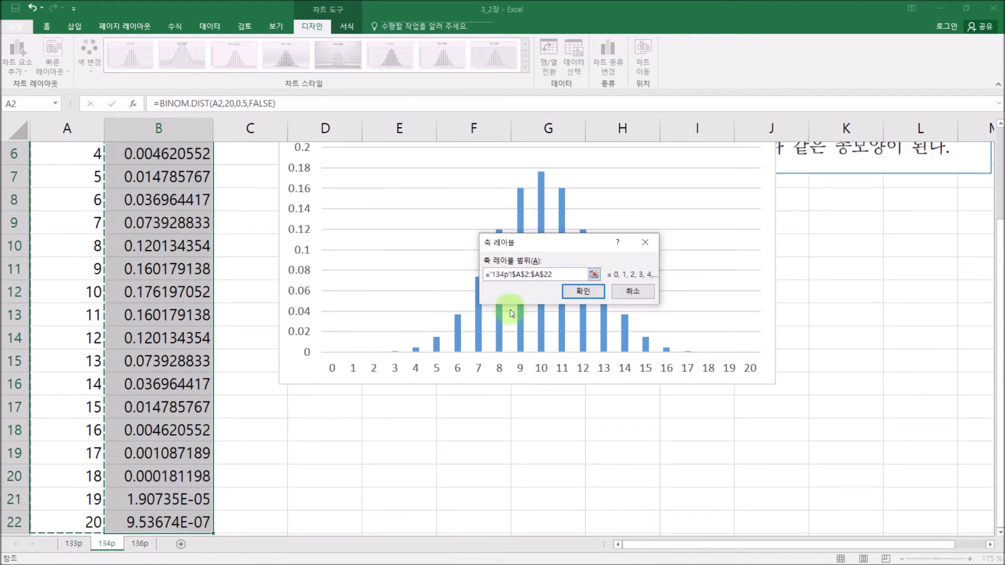
{"action": "left_click", "coordinate": [579, 289]}
{"action": "left_click", "coordinate": [675, 348]}
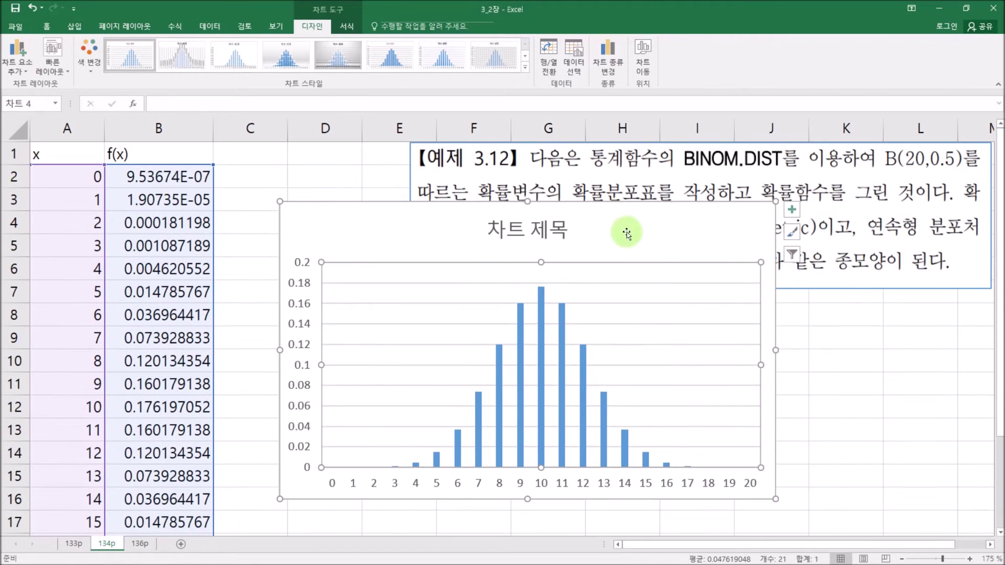
Move the column chart down beside the f(x) column and place a duplicate of it exactly on top.
{"action": "left_click_drag", "start_coordinate": [616, 217], "coordinate": [545, 249]}
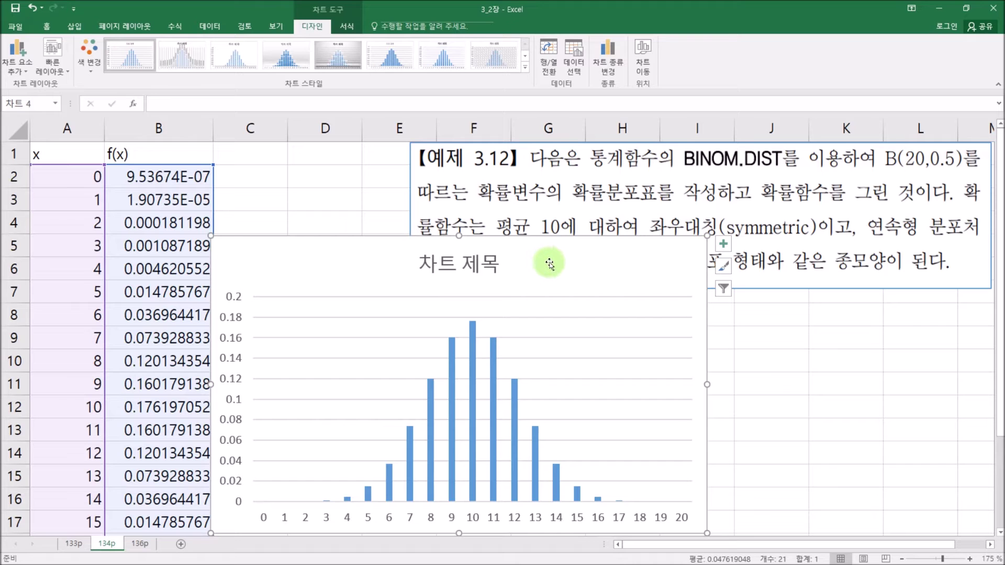
{"action": "key", "text": "ctrl+c"}
{"action": "key", "text": "ctrl+v"}
{"action": "left_click_drag", "start_coordinate": [574, 262], "coordinate": [536, 248]}
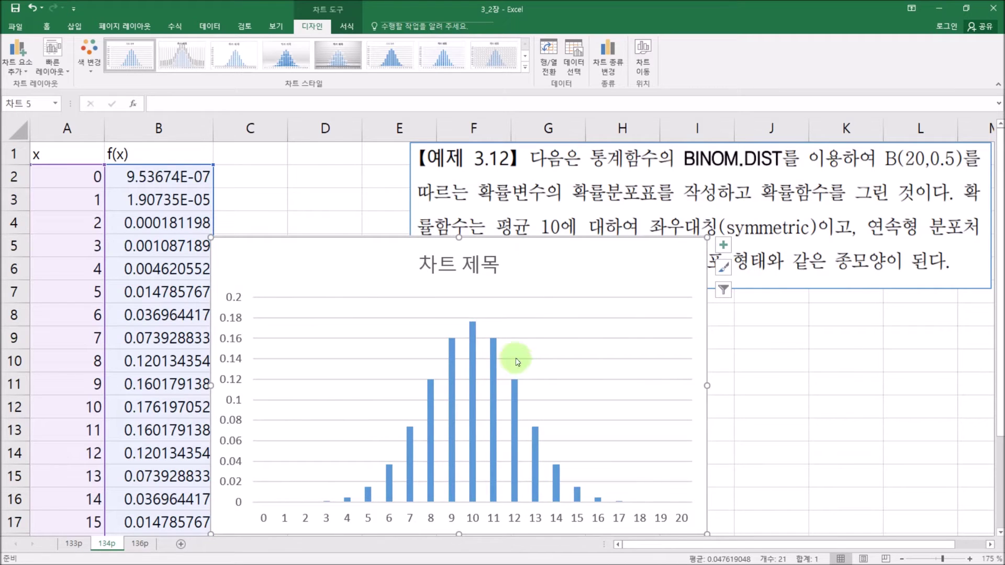
Change the duplicate chart's type to a scatter chart with smooth lines and no markers.
{"action": "left_click", "coordinate": [524, 332]}
{"action": "right_click", "coordinate": [524, 332]}
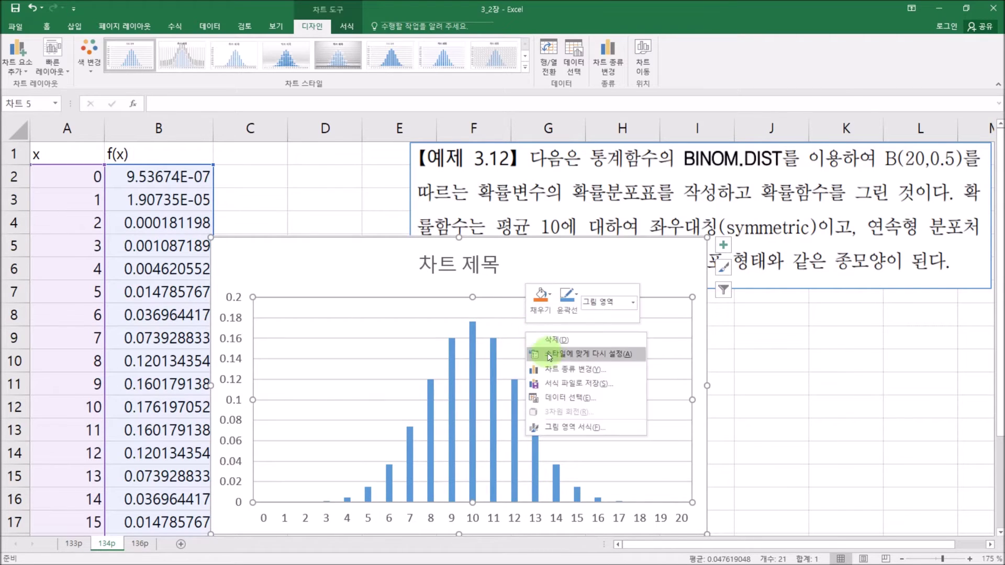
{"action": "left_click", "coordinate": [572, 370]}
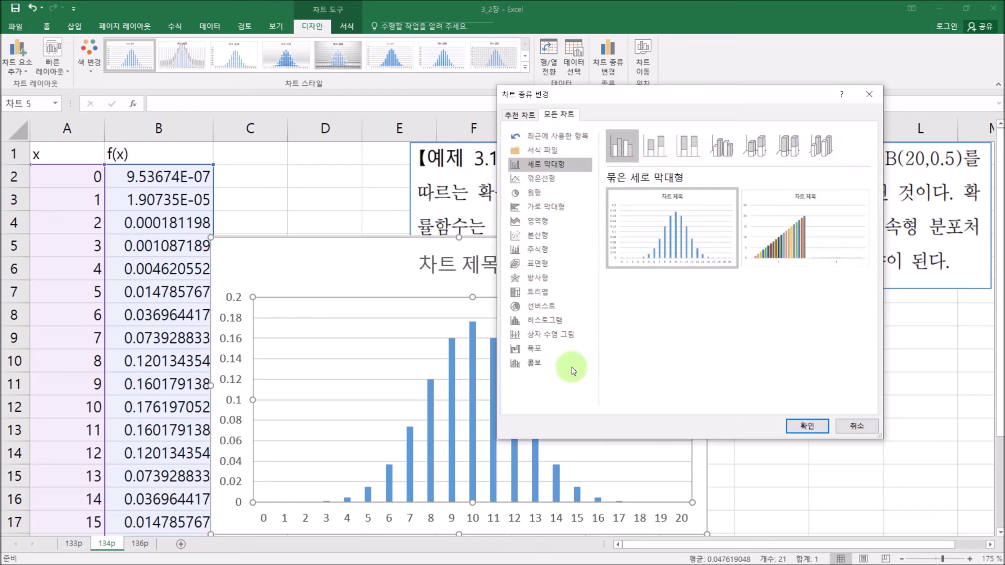
{"action": "left_click", "coordinate": [545, 237]}
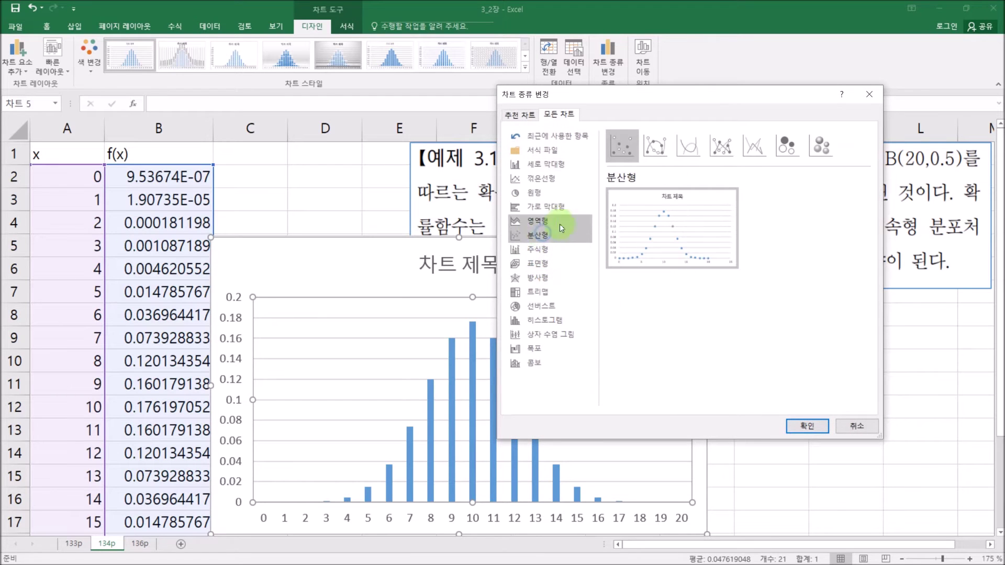
{"action": "left_click", "coordinate": [697, 150]}
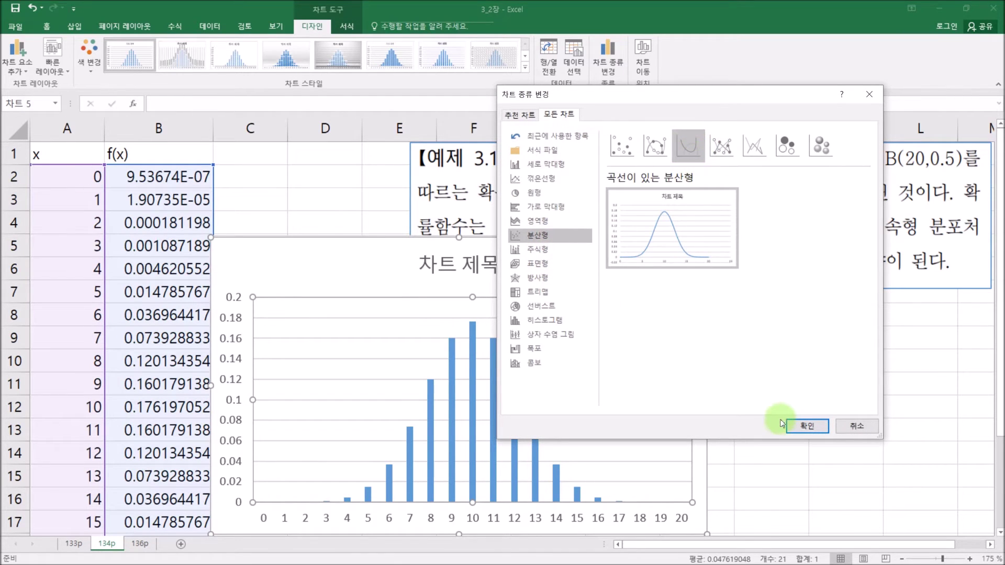
{"action": "left_click", "coordinate": [807, 427]}
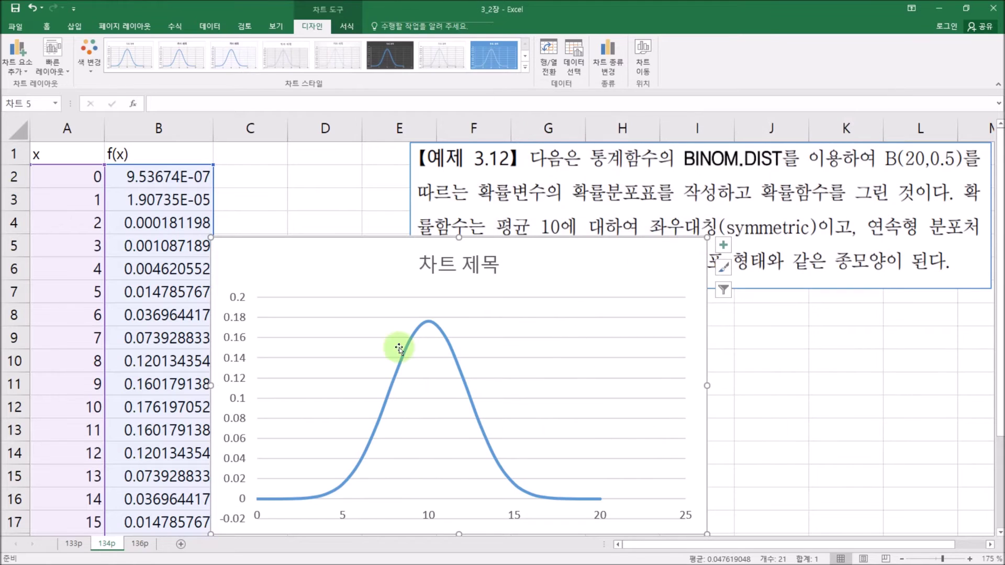
Set the horizontal axis maximum of the curve chart to 20.
{"action": "left_click", "coordinate": [600, 516]}
{"action": "right_click", "coordinate": [604, 514]}
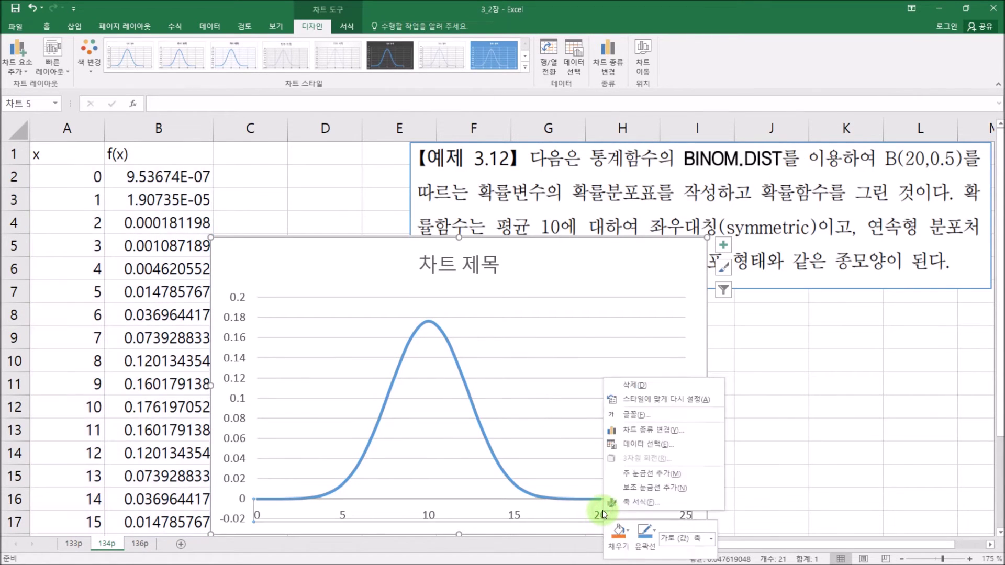
{"action": "left_click", "coordinate": [641, 500]}
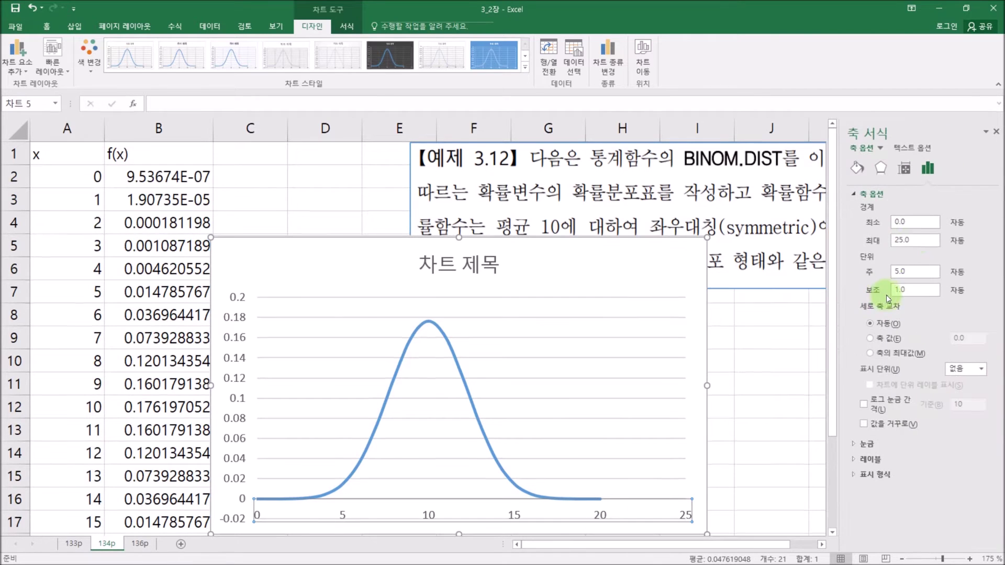
{"action": "left_click_drag", "start_coordinate": [909, 240], "coordinate": [888, 246]}
{"action": "type", "text": "20"}
{"action": "key", "text": "Return"}
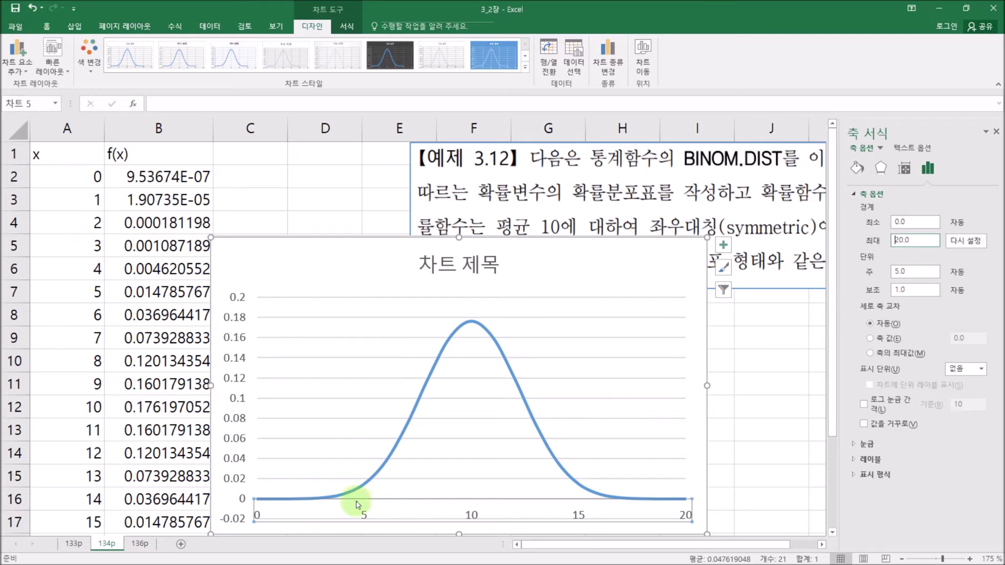
Set the vertical axis minimum of the curve chart to 0.
{"action": "left_click", "coordinate": [237, 378]}
{"action": "right_click", "coordinate": [237, 378]}
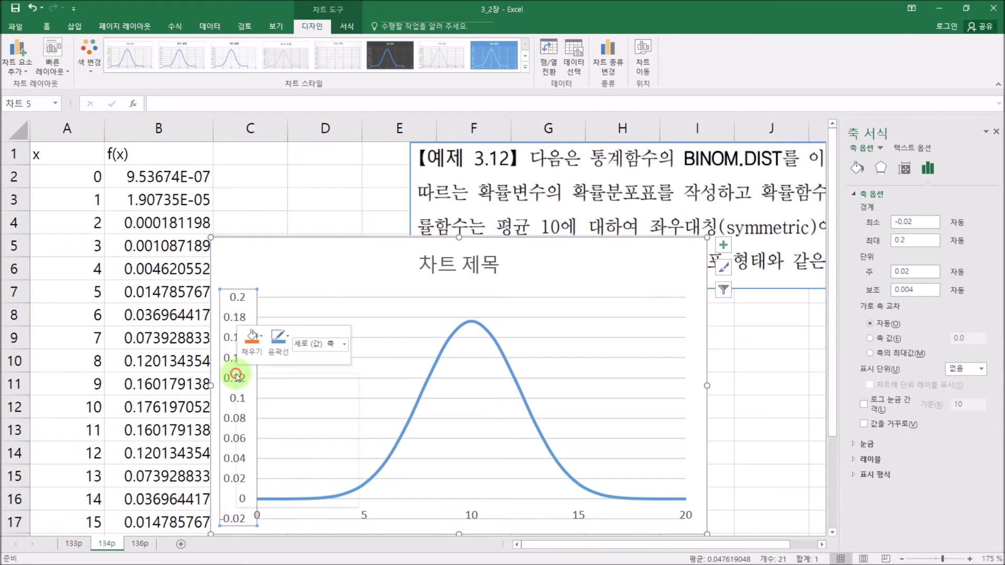
{"action": "left_click", "coordinate": [283, 501]}
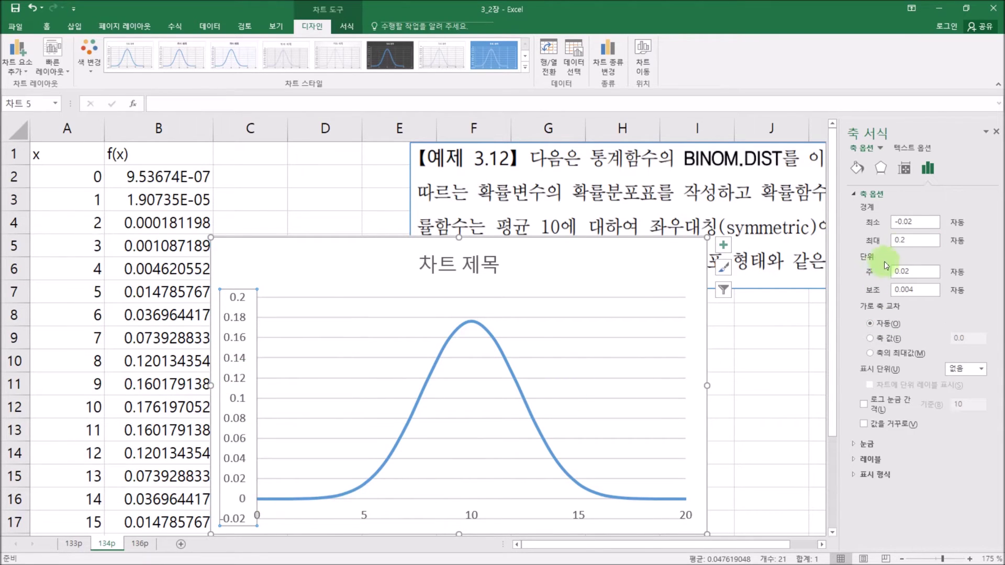
{"action": "left_click_drag", "start_coordinate": [920, 221], "coordinate": [891, 221]}
{"action": "type", "text": "0"}
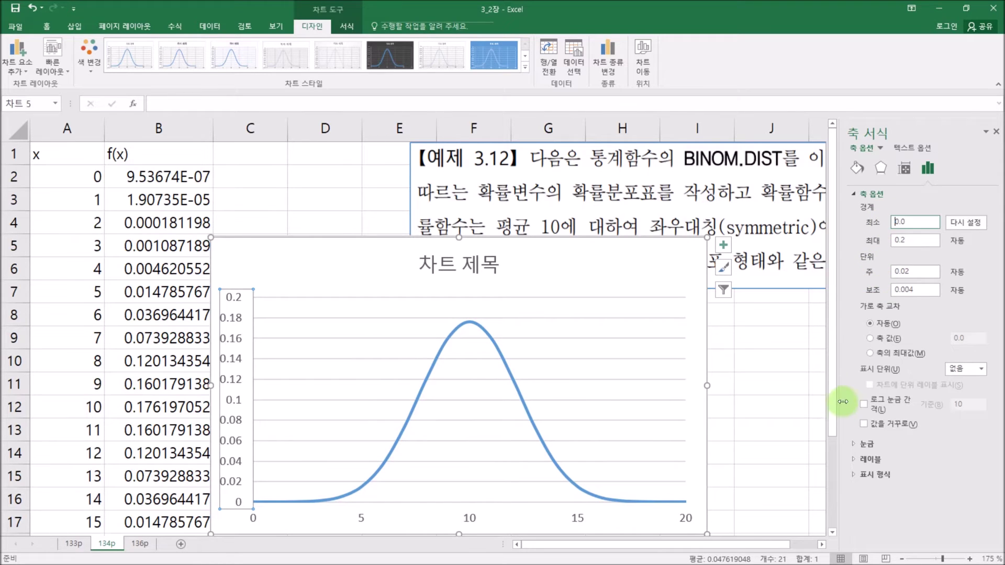
Give the curve chart's area no fill and overlay the chart on the column chart so the curve follows the bars.
{"action": "left_click_drag", "start_coordinate": [552, 254], "coordinate": [660, 259]}
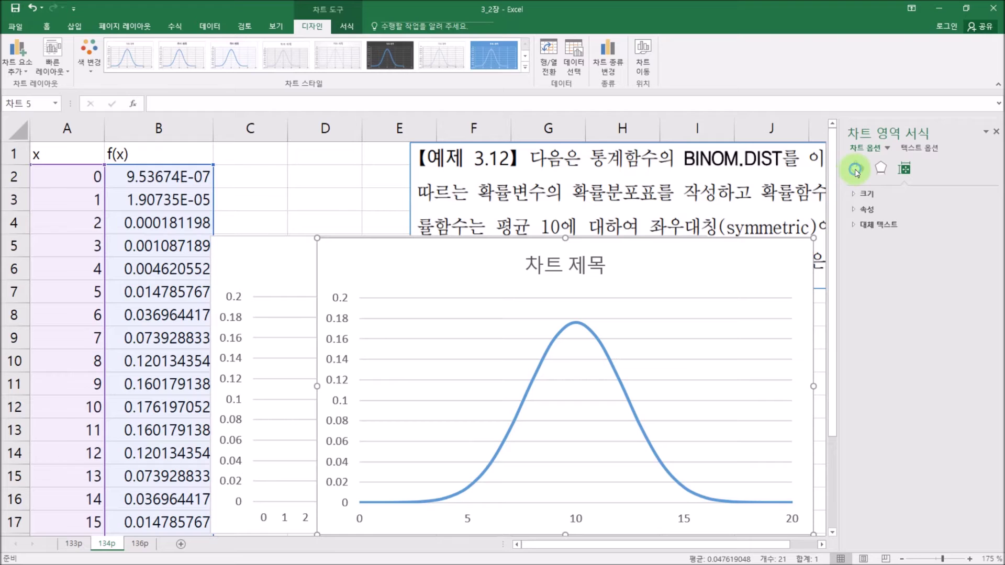
{"action": "left_click", "coordinate": [856, 169]}
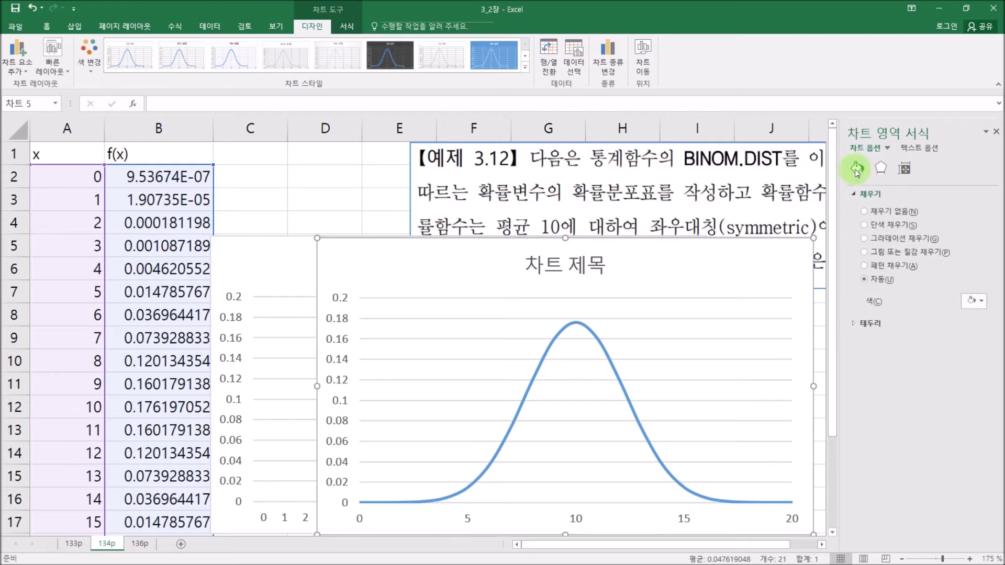
{"action": "left_click", "coordinate": [872, 212]}
{"action": "left_click_drag", "start_coordinate": [744, 245], "coordinate": [642, 245]}
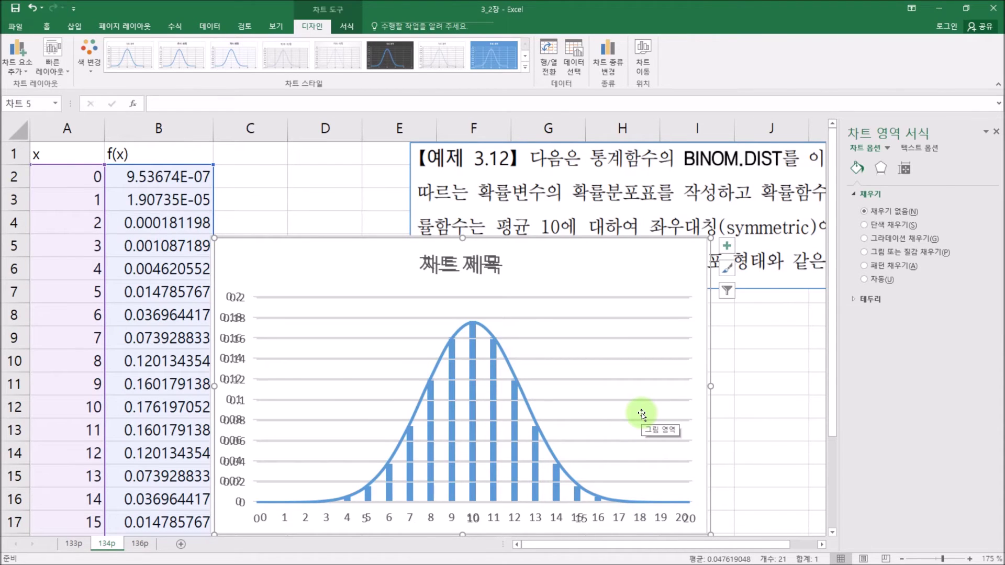
Switch to the 136p worksheet.
{"action": "left_click", "coordinate": [142, 545]}
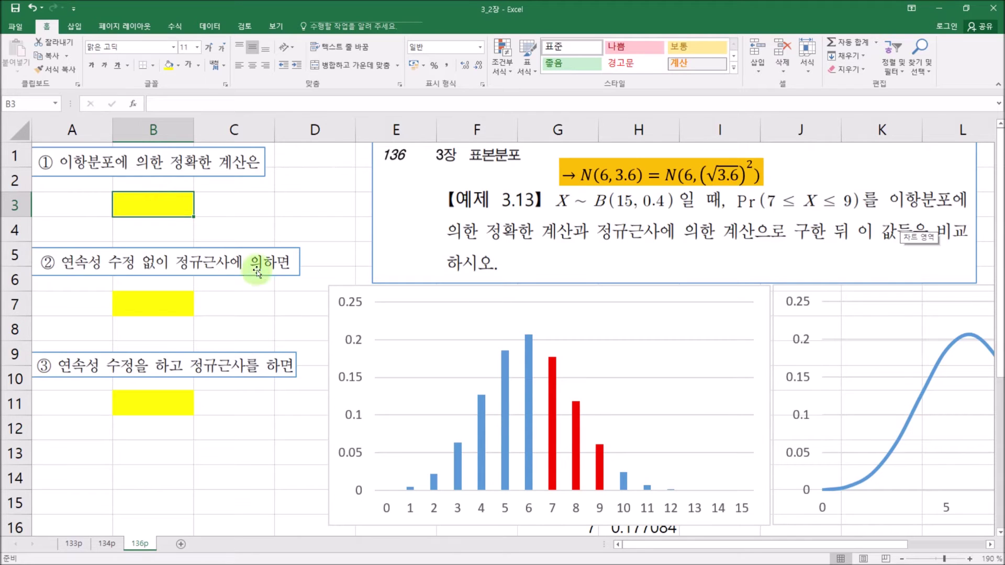
Calculate the cumulative binomial probability in cell B3 using BINOM.DIST with Number_s 9, Trials 15, Probability_s 0.4 and Cumulative TRUE.
{"action": "mouse_move", "coordinate": [579, 451]}
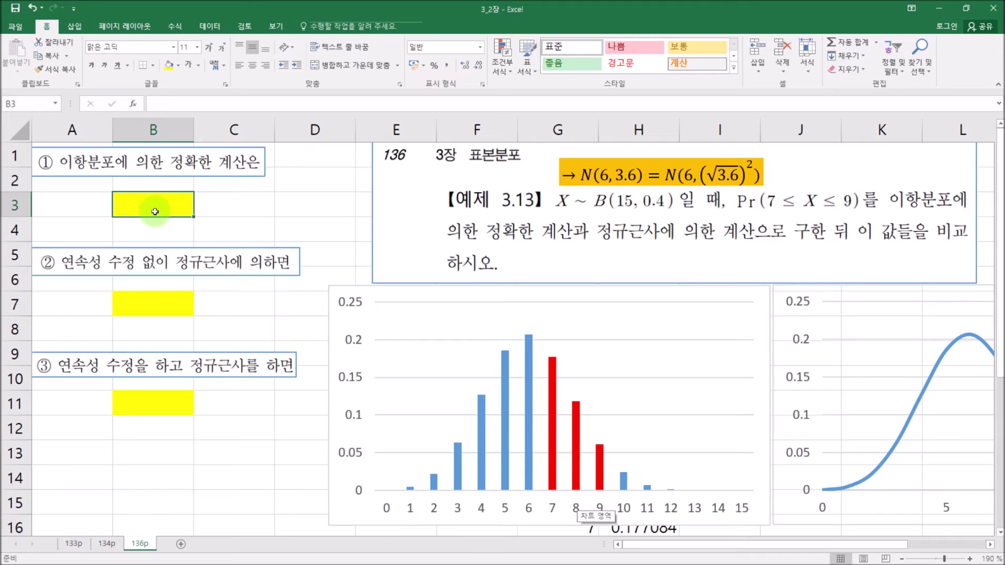
{"action": "left_click", "coordinate": [138, 107]}
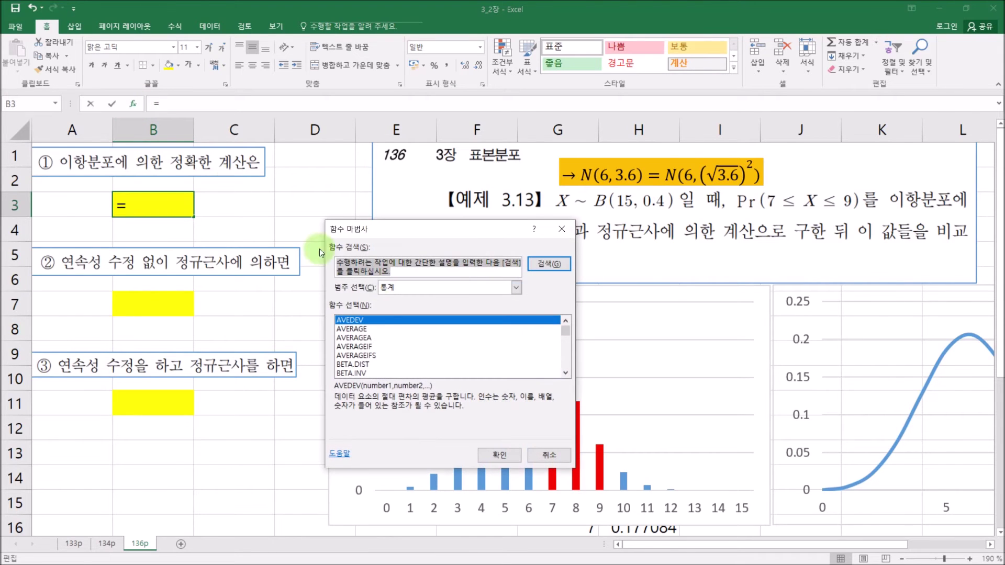
{"action": "scroll", "coordinate": [368, 348], "scroll_direction": "down", "scroll_amount": 1}
{"action": "left_click", "coordinate": [357, 356]}
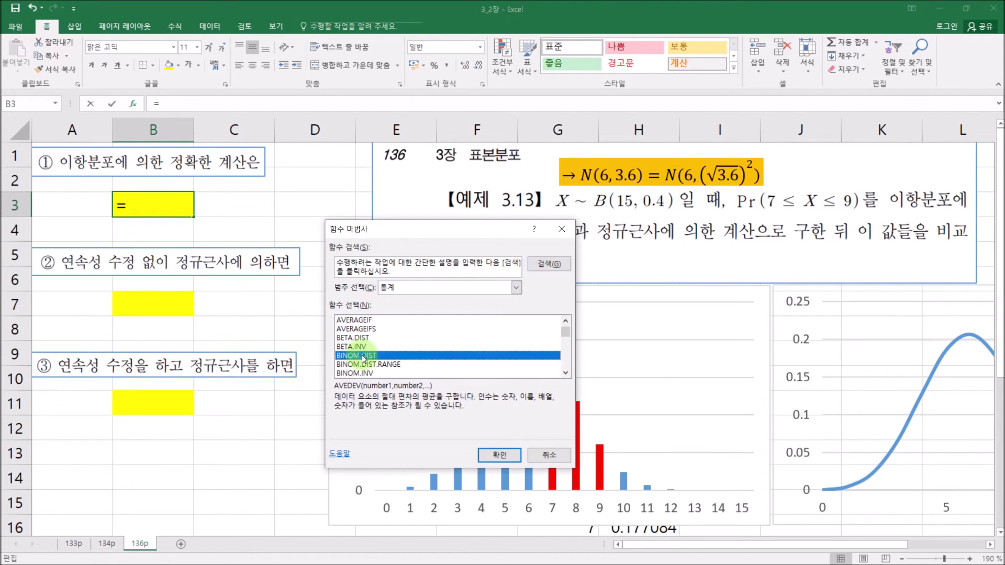
{"action": "left_click", "coordinate": [500, 455]}
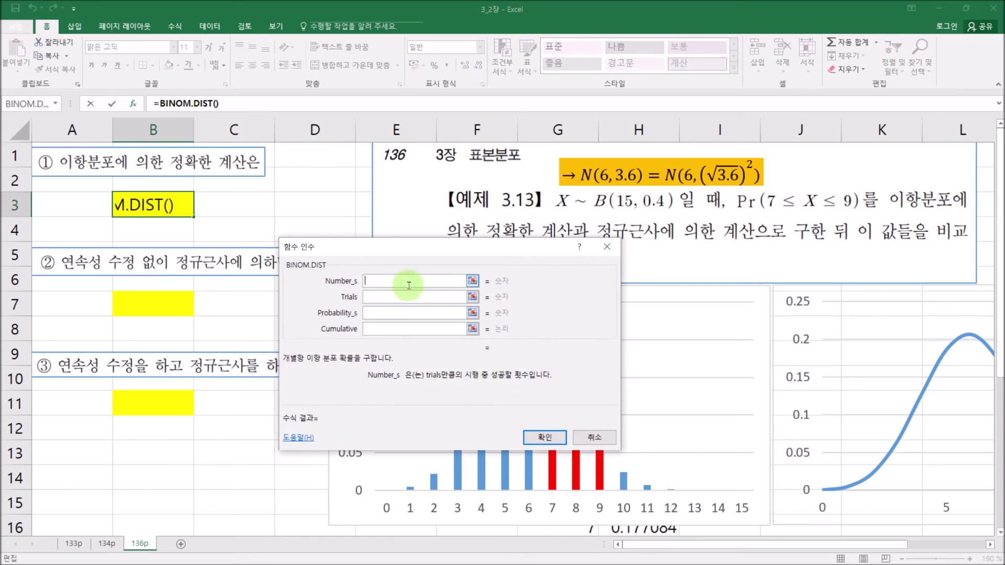
{"action": "type", "text": "9"}
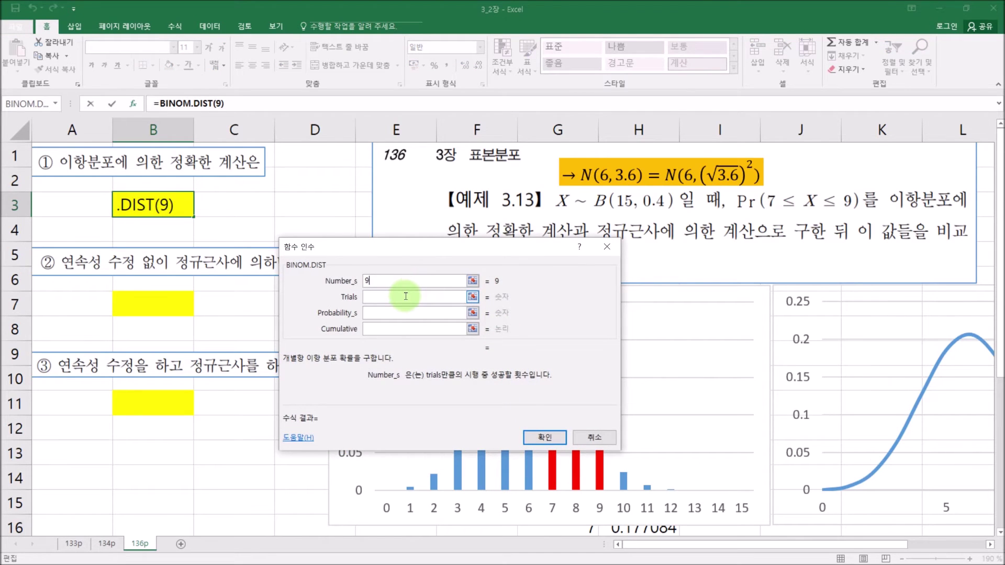
{"action": "left_click", "coordinate": [403, 296]}
{"action": "type", "text": "15"}
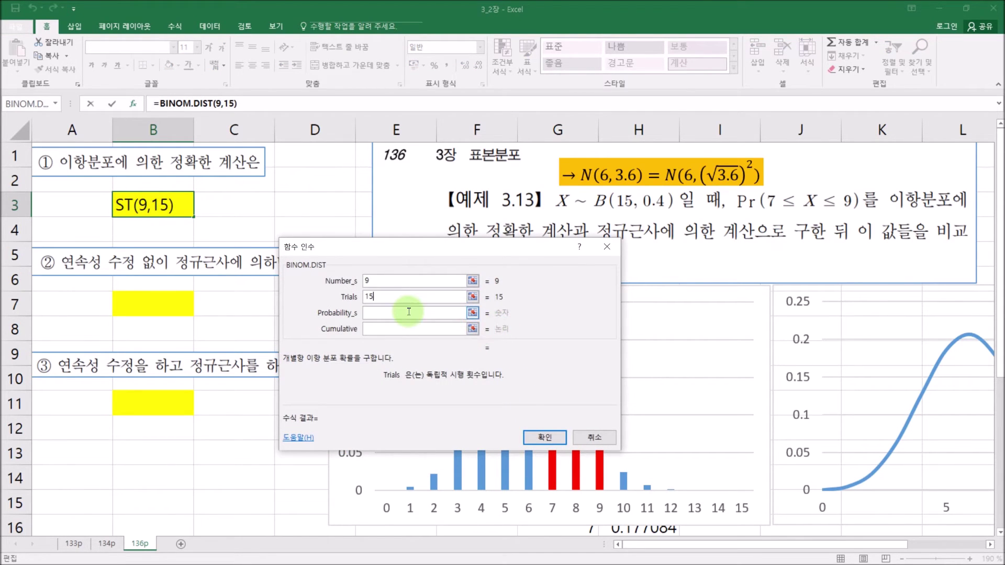
{"action": "left_click", "coordinate": [403, 312]}
{"action": "type", "text": ".4"}
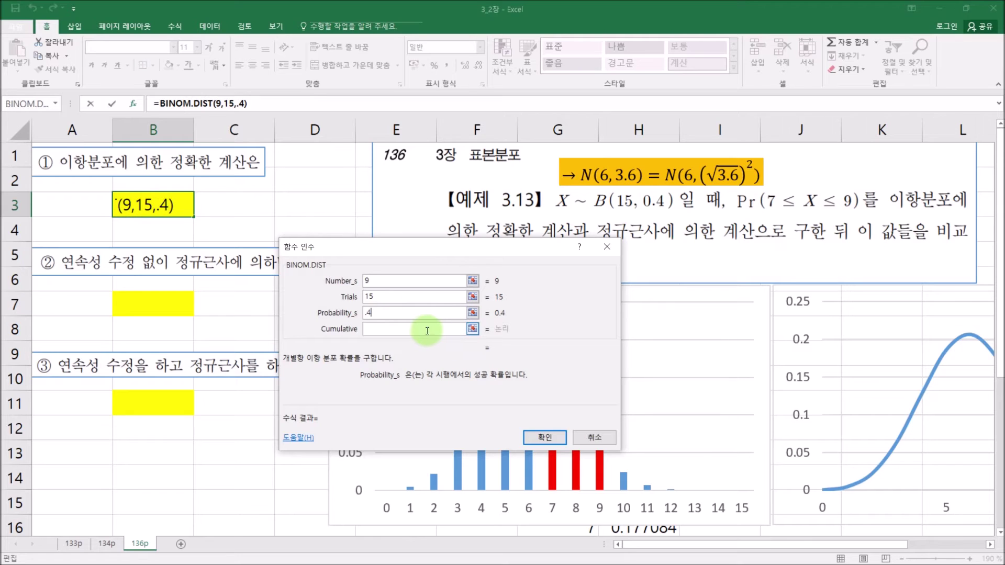
{"action": "left_click", "coordinate": [426, 330]}
{"action": "type", "text": "true"}
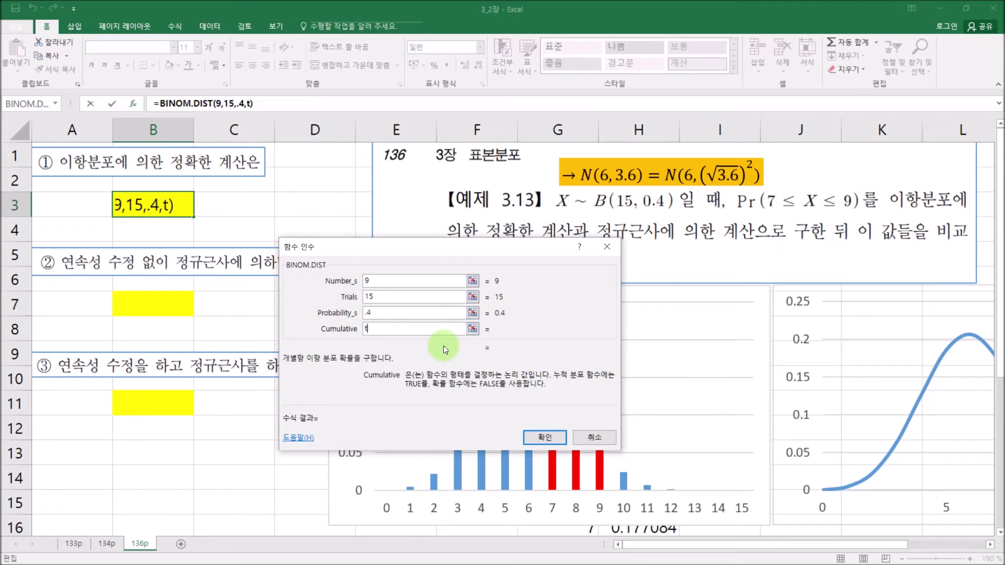
{"action": "left_click", "coordinate": [544, 437]}
Extend the B3 formula by subtracting BINOM.DIST with Number_s 6, Trials 15, Probability_s 0.4 and Cumulative TRUE.
{"action": "left_click", "coordinate": [287, 104]}
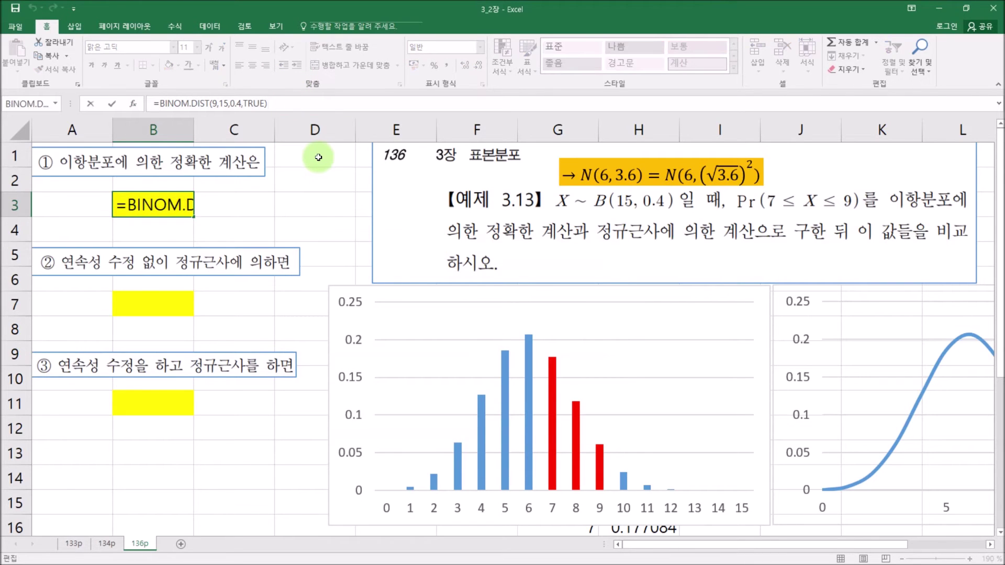
{"action": "type", "text": "-"}
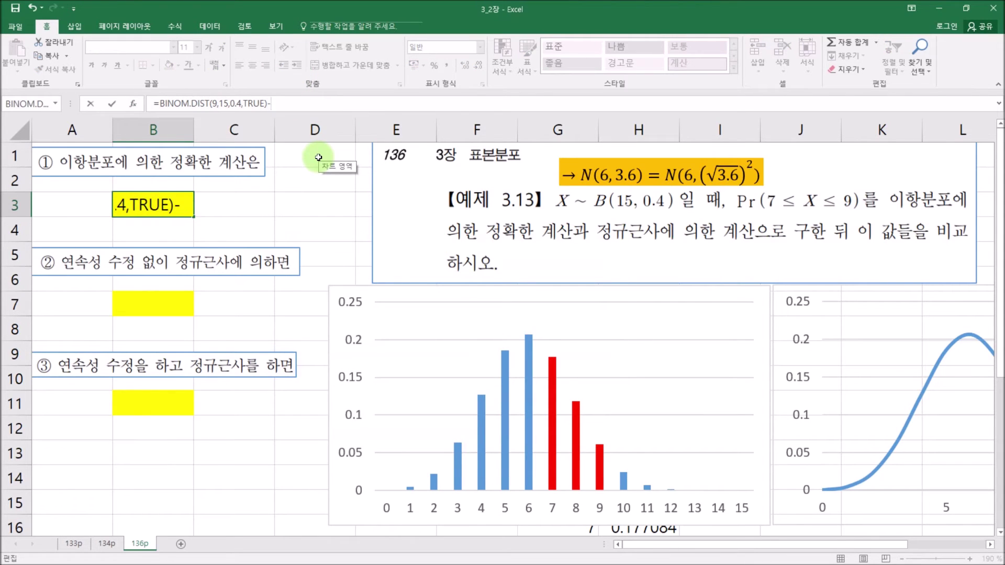
{"action": "left_click", "coordinate": [134, 104]}
{"action": "scroll", "coordinate": [385, 353], "scroll_direction": "down", "scroll_amount": 1}
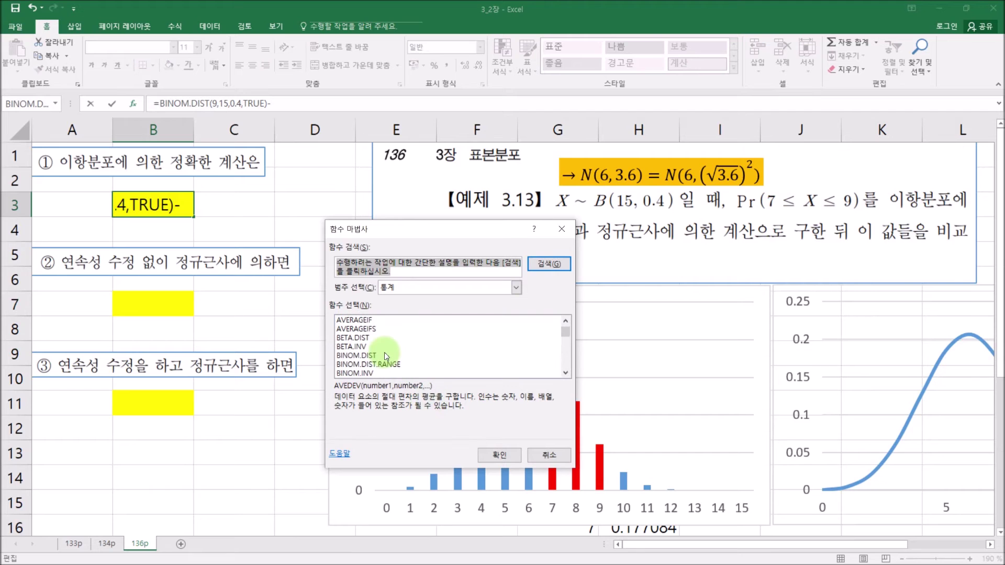
{"action": "left_click", "coordinate": [384, 354]}
{"action": "left_click", "coordinate": [499, 455]}
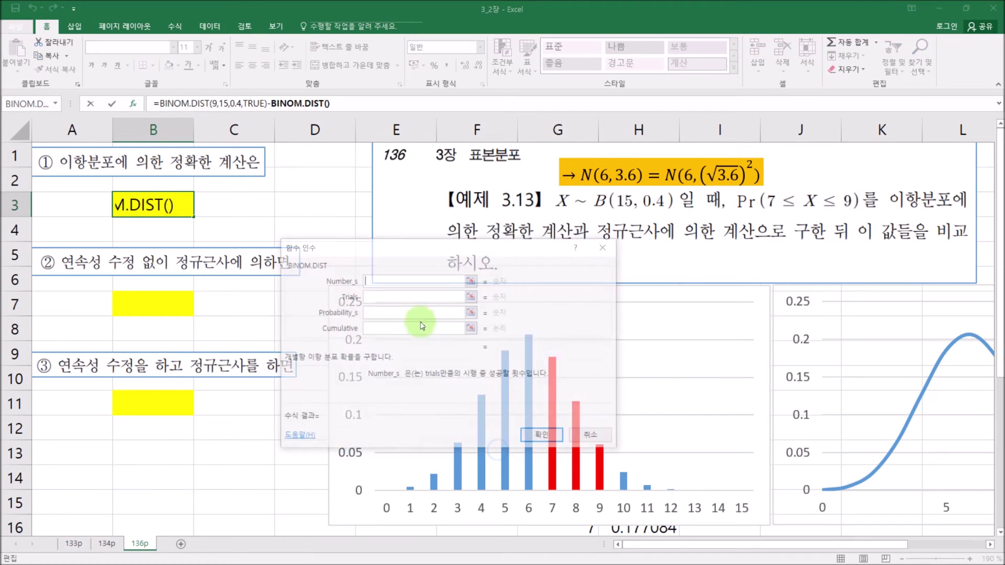
{"action": "type", "text": "6"}
{"action": "left_click", "coordinate": [380, 297]}
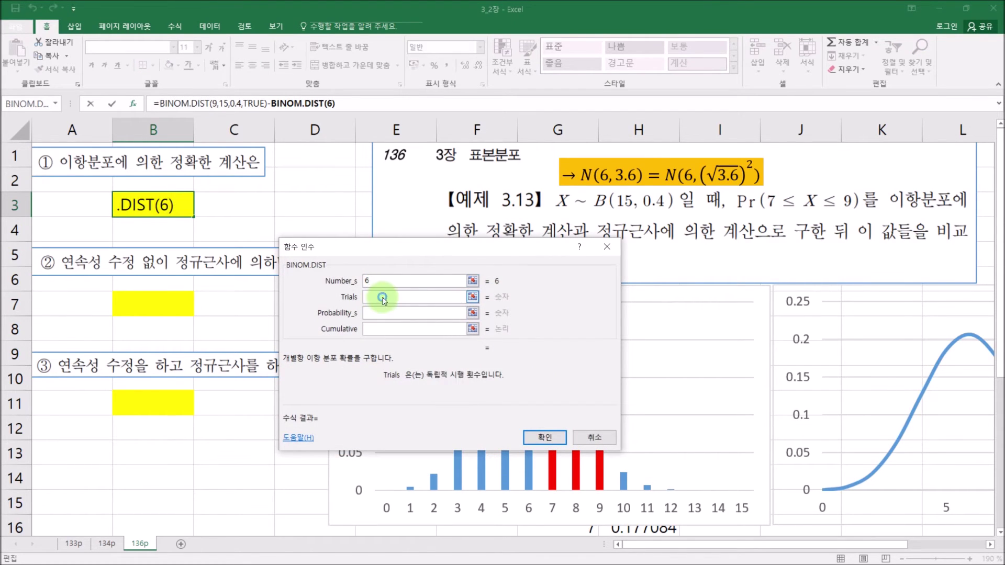
{"action": "type", "text": "15"}
{"action": "left_click", "coordinate": [406, 312]}
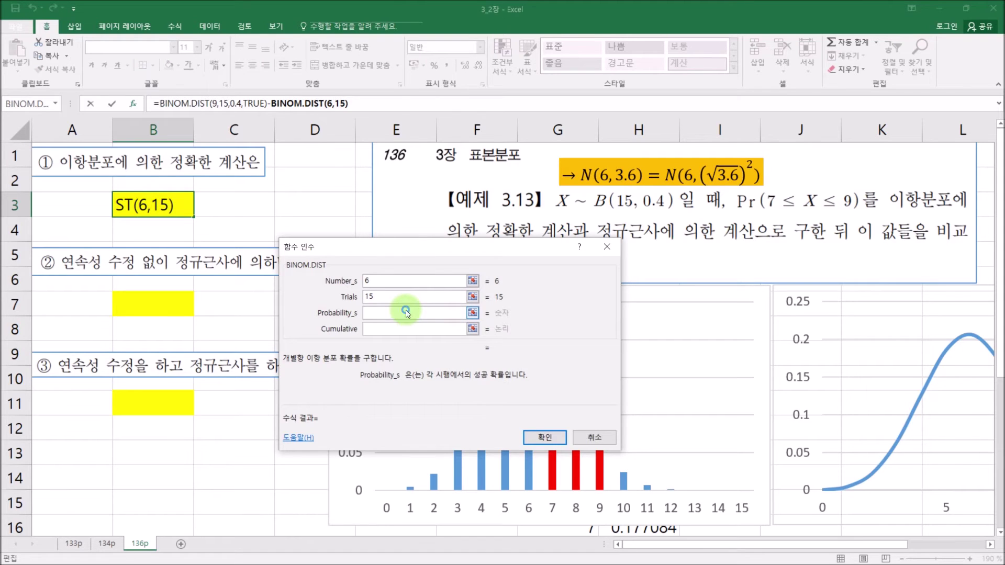
{"action": "type", "text": ".4"}
{"action": "left_click", "coordinate": [405, 327]}
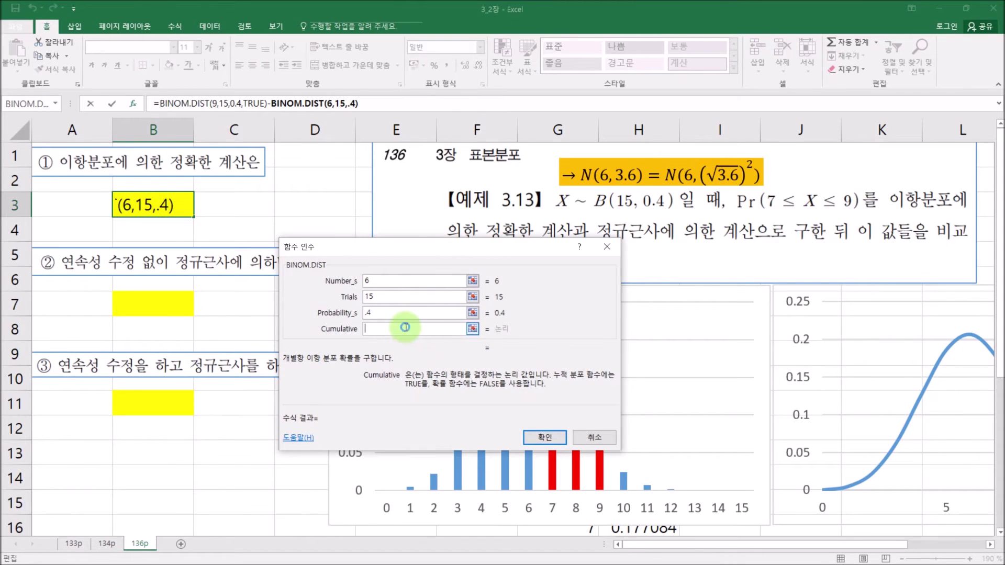
{"action": "type", "text": "true"}
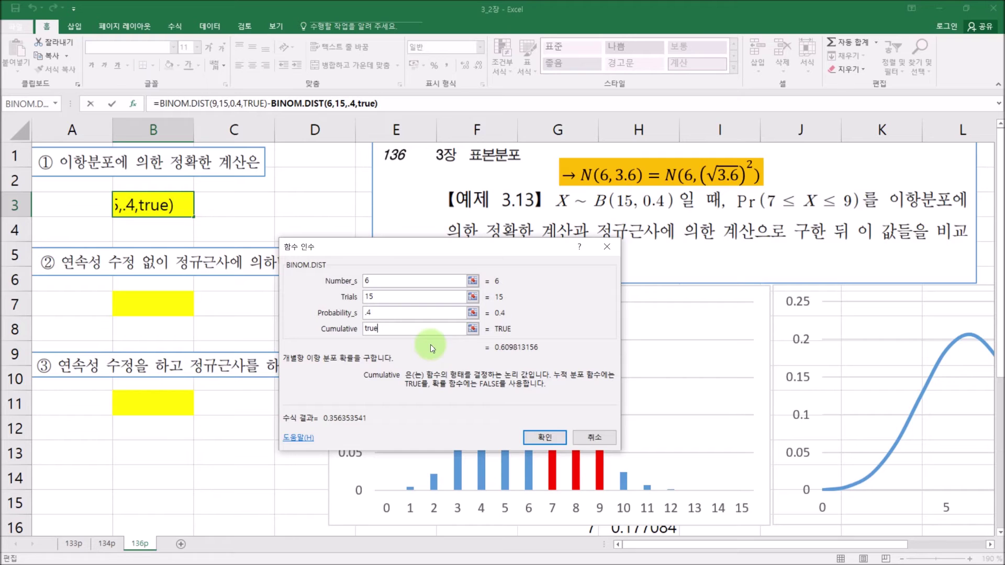
{"action": "left_click", "coordinate": [539, 437]}
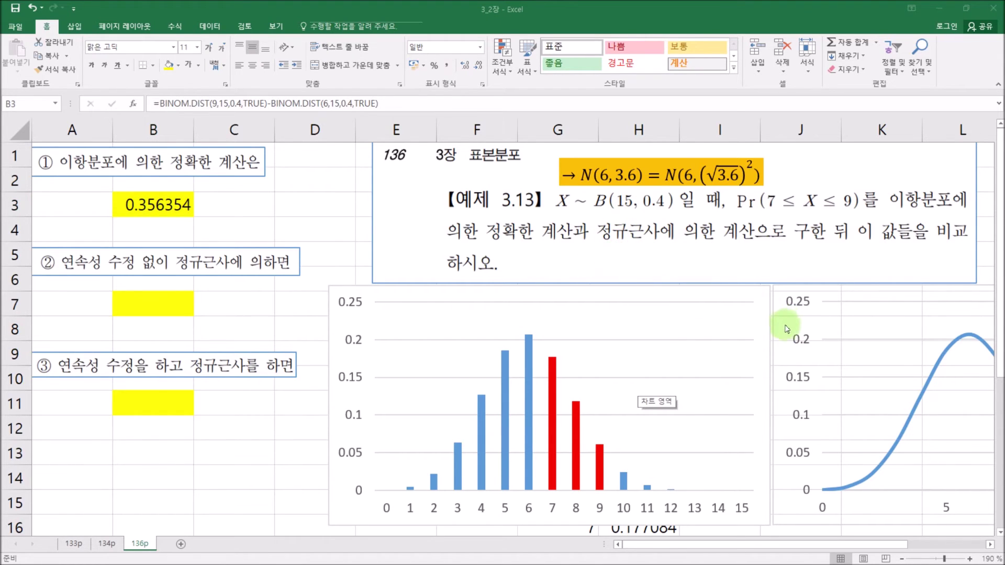
Move the smooth curve chart onto the column chart so that its curve follows the bar tops.
{"action": "left_click_drag", "start_coordinate": [773, 332], "coordinate": [331, 331]}
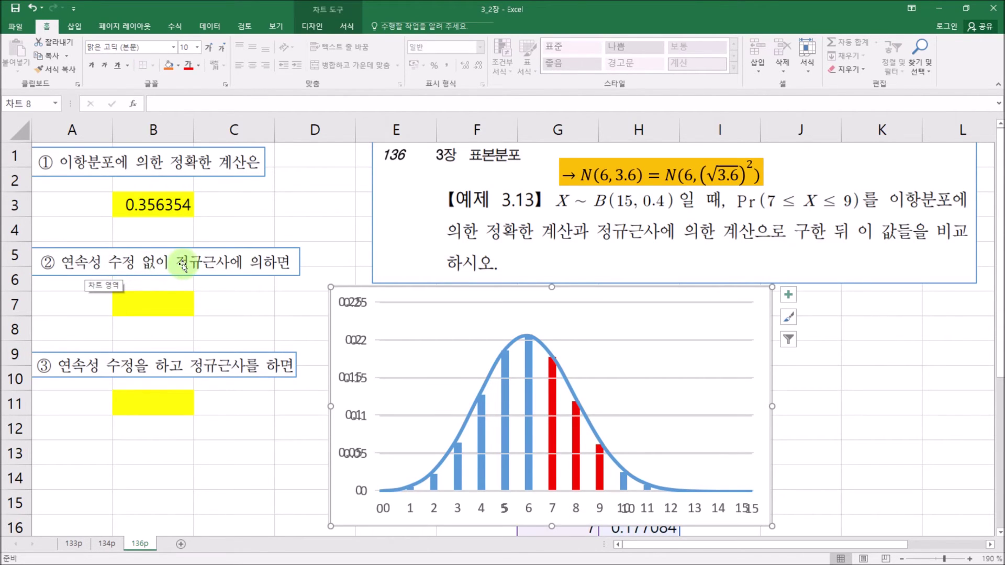
Calculate the cumulative normal probability in cell B7 using NORM.DIST with X 9, Mean 6, Standard_dev SQRT(3.6) and Cumulative TRUE.
{"action": "left_click", "coordinate": [152, 303]}
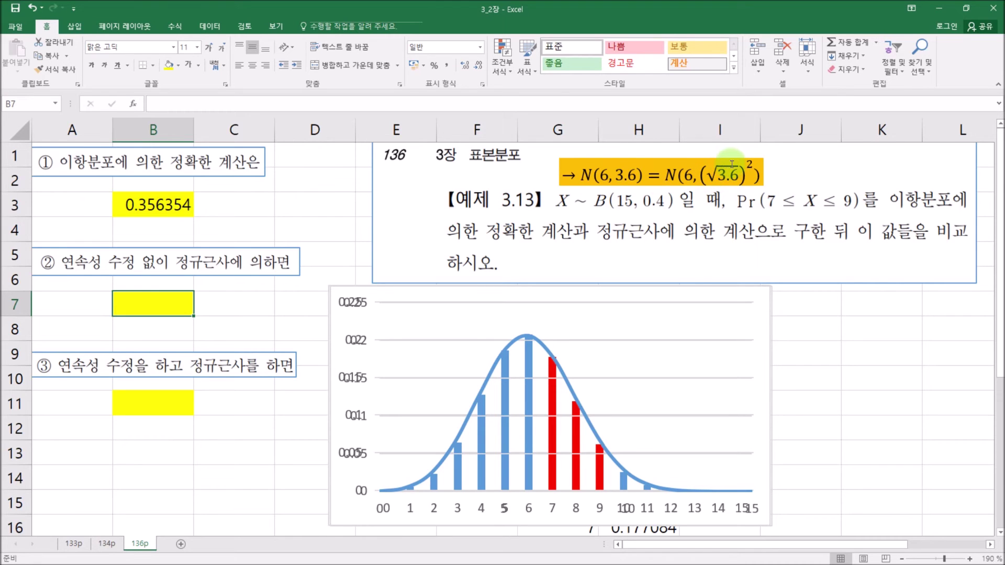
{"action": "left_click", "coordinate": [133, 104]}
{"action": "scroll", "coordinate": [419, 348], "scroll_direction": "down", "scroll_amount": 1}
{"action": "scroll", "coordinate": [419, 348], "scroll_direction": "down", "scroll_amount": 12}
{"action": "scroll", "coordinate": [420, 347], "scroll_direction": "down", "scroll_amount": 6}
{"action": "scroll", "coordinate": [417, 343], "scroll_direction": "down", "scroll_amount": 1}
{"action": "left_click", "coordinate": [362, 338]}
{"action": "left_click", "coordinate": [497, 455]}
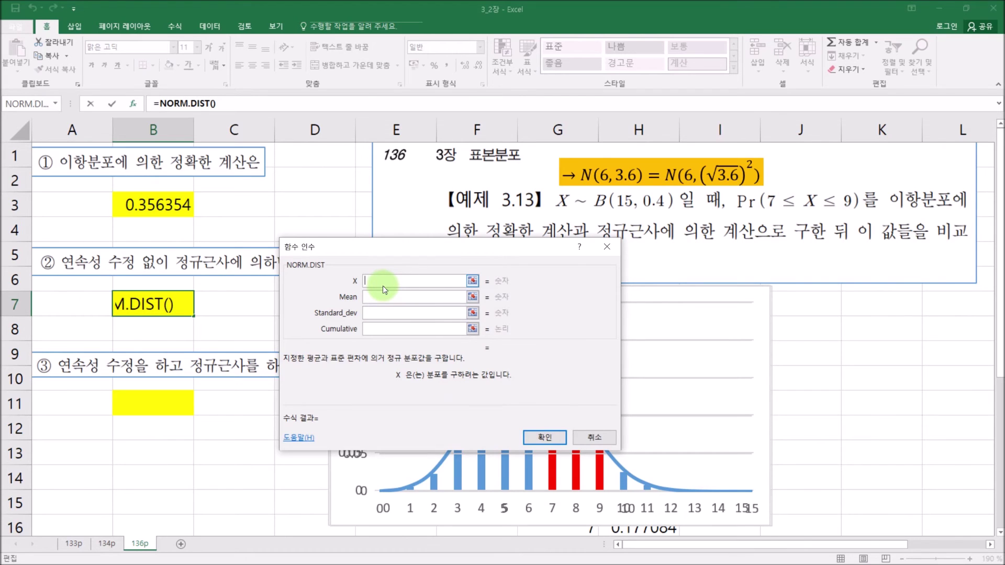
{"action": "type", "text": "9,"}
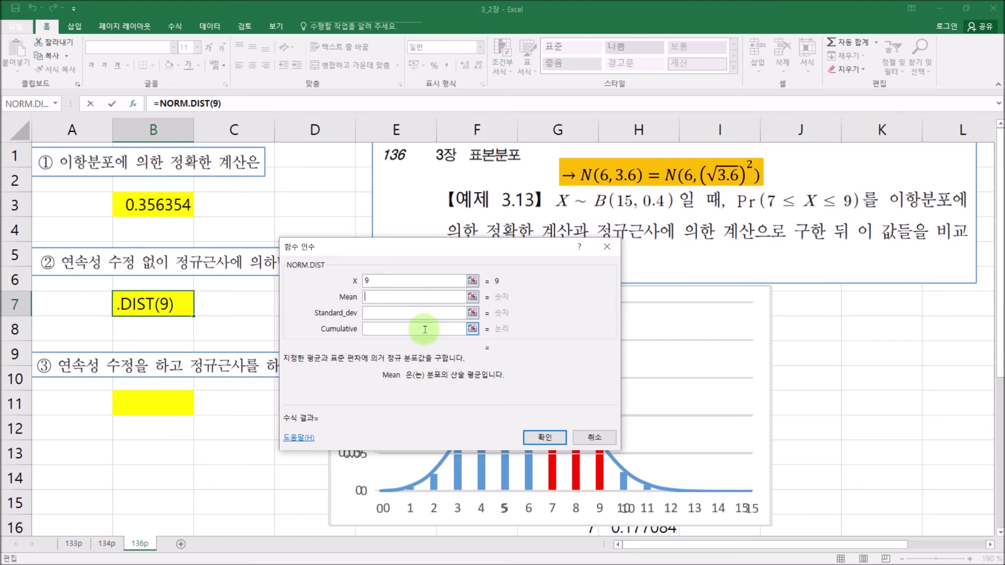
{"action": "type", "text": "6"}
{"action": "left_click", "coordinate": [384, 314]}
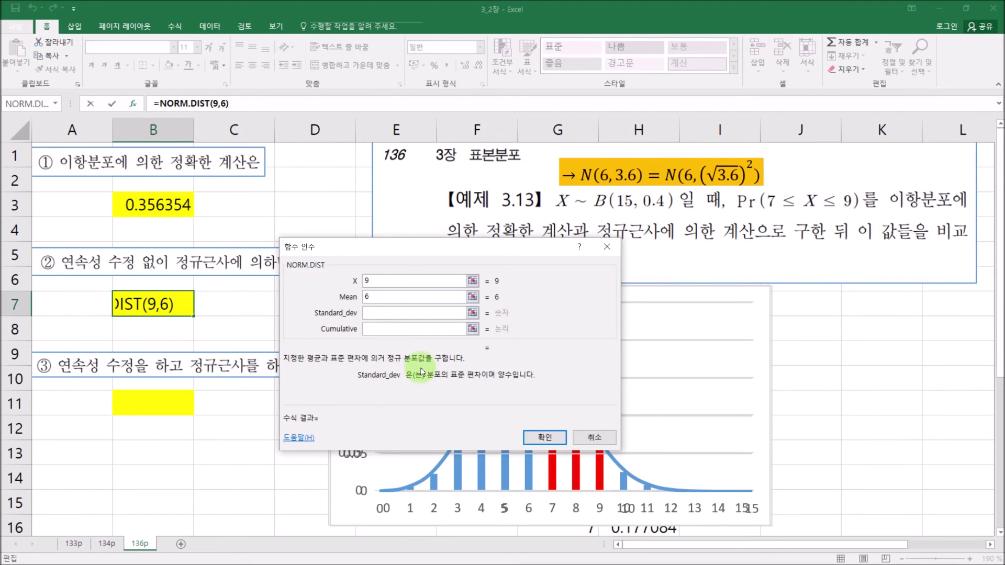
{"action": "type", "text": "sqr"}
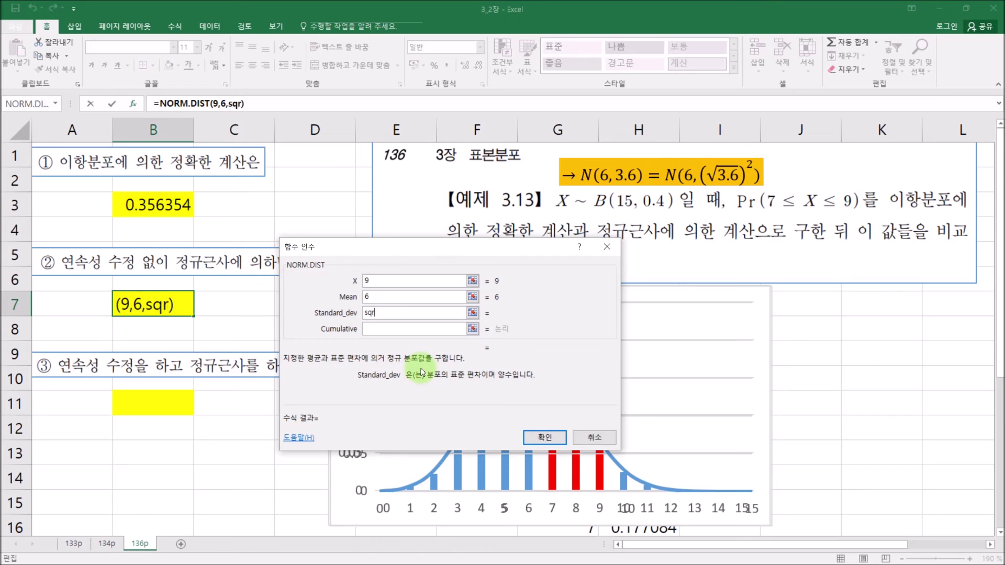
{"action": "type", "text": "t("}
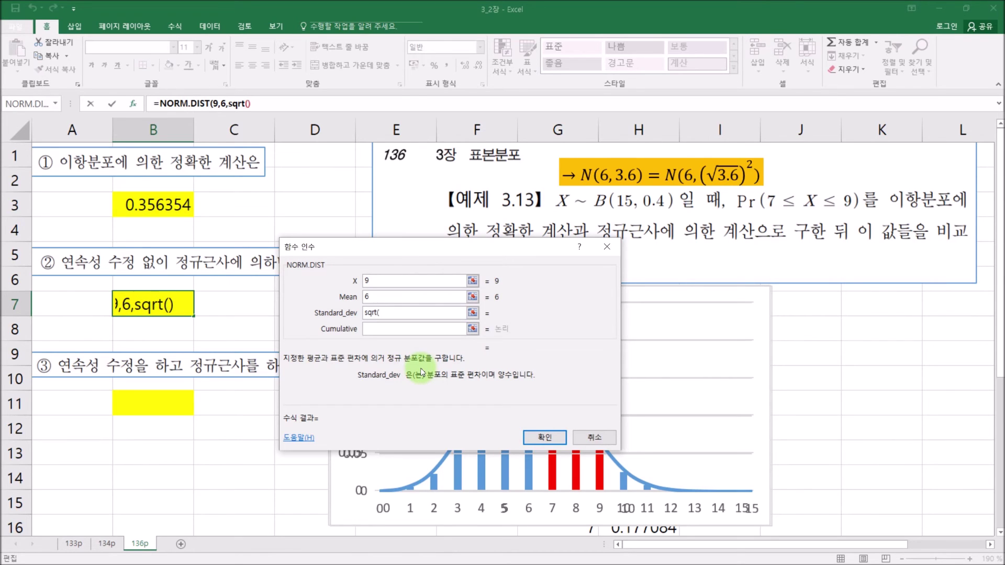
{"action": "type", "text": "3.6)"}
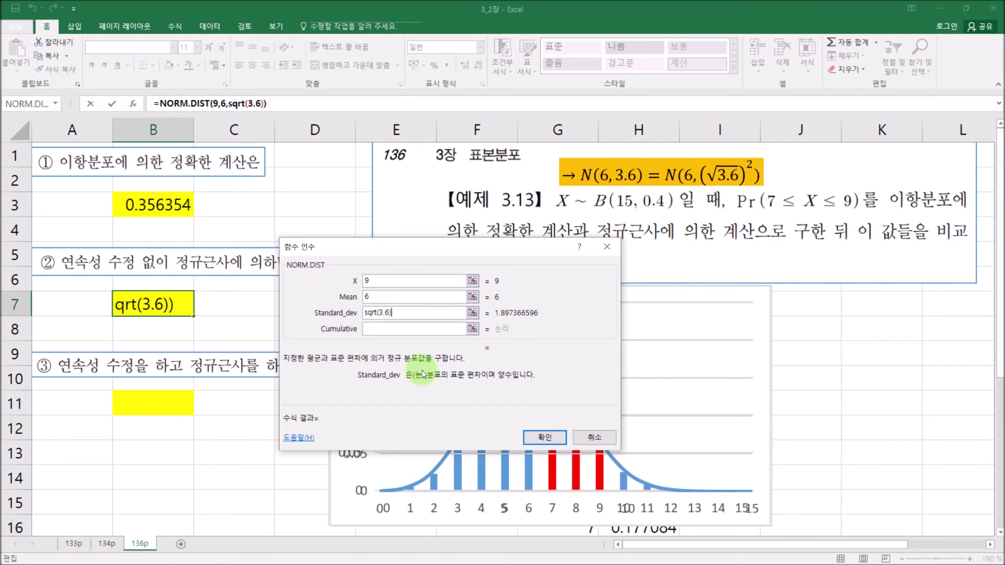
{"action": "left_click", "coordinate": [390, 328]}
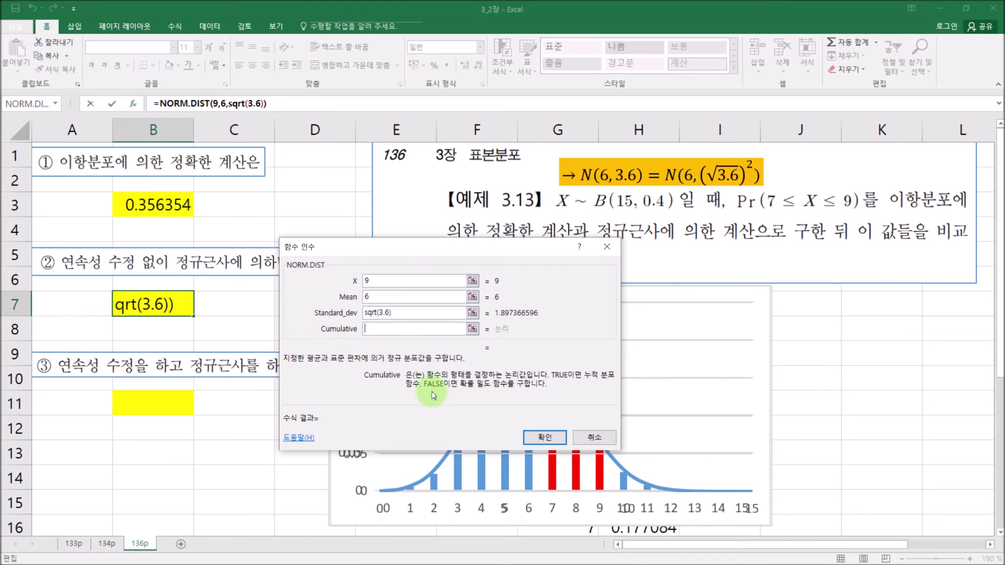
{"action": "type", "text": "true"}
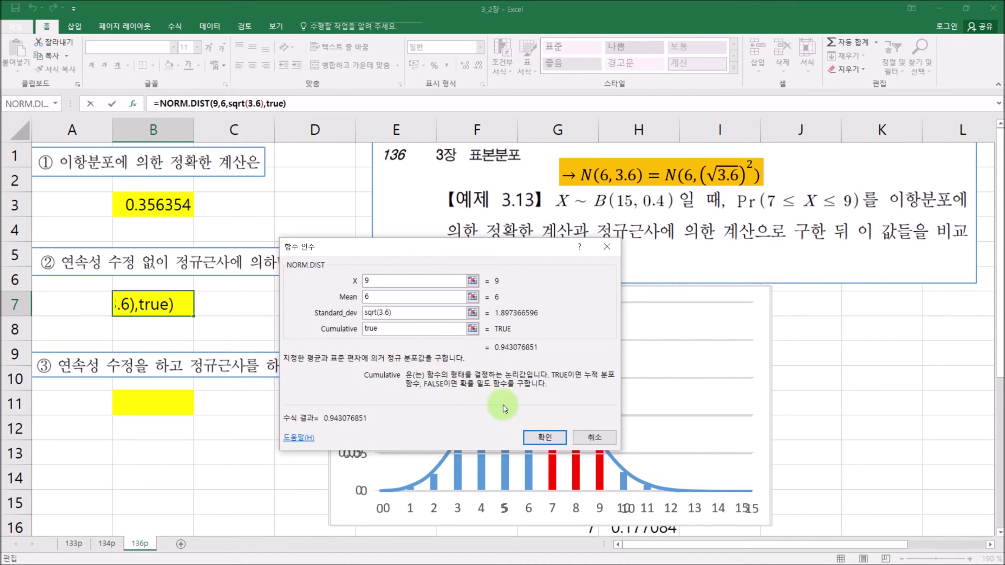
{"action": "left_click", "coordinate": [544, 437]}
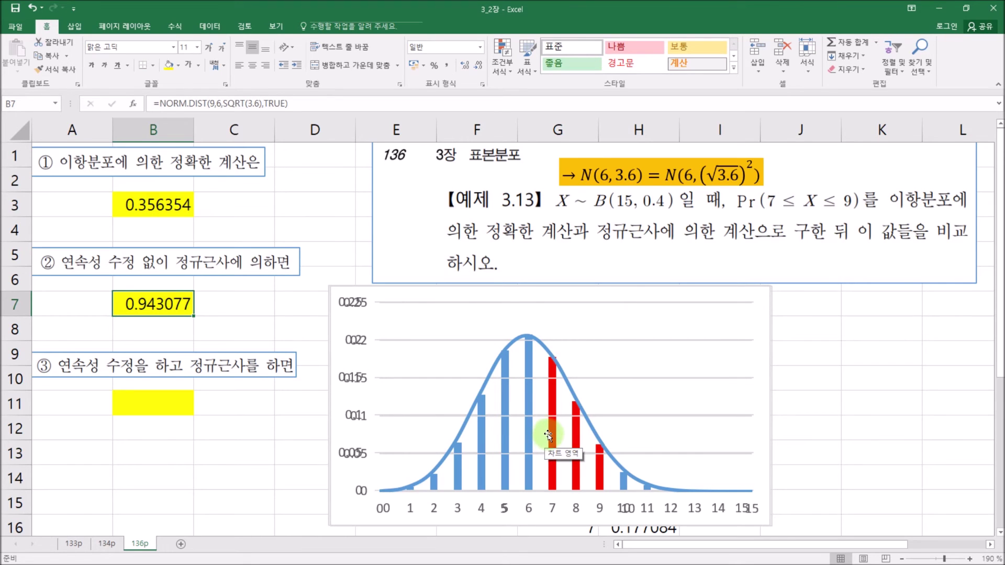
Subtract a copy of the NORM.DIST term in the B7 formula, with its X value changed to 7.
{"action": "left_click", "coordinate": [309, 105]}
{"action": "type", "text": "-"}
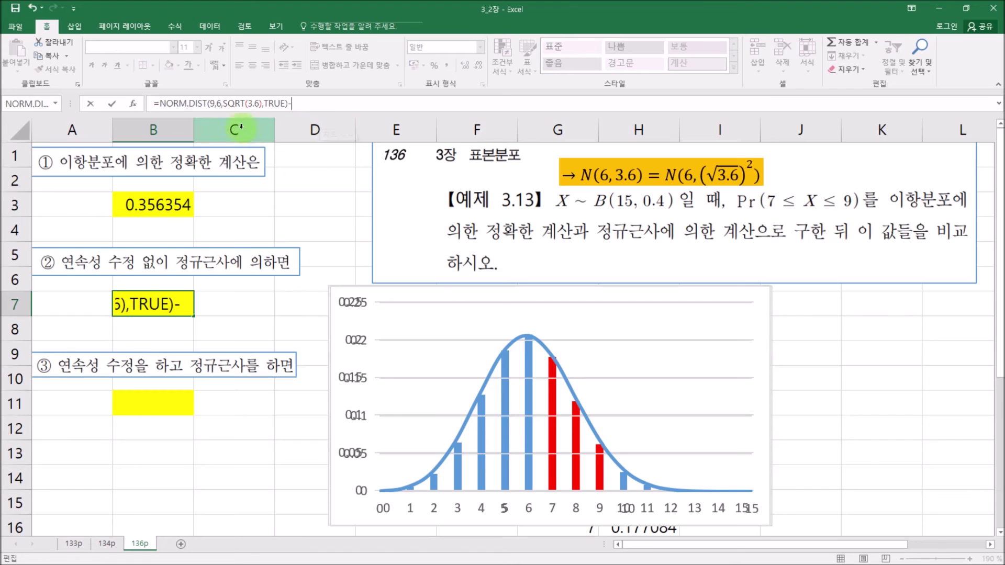
{"action": "left_click_drag", "start_coordinate": [161, 104], "coordinate": [268, 103]}
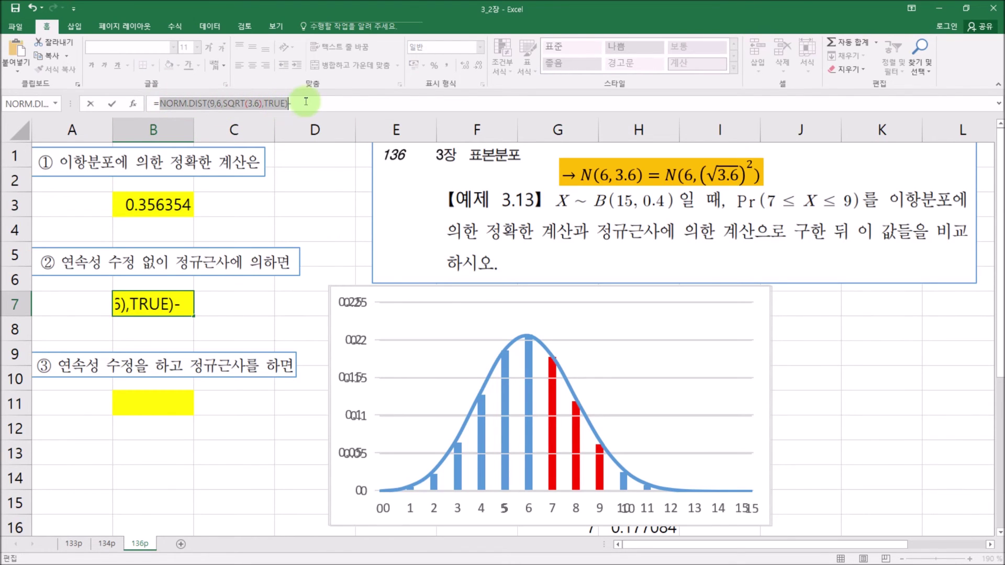
{"action": "left_click", "coordinate": [305, 103]}
{"action": "type", "text": "NORM.DIST(9,6,SQRT(3.6),TRUE)"}
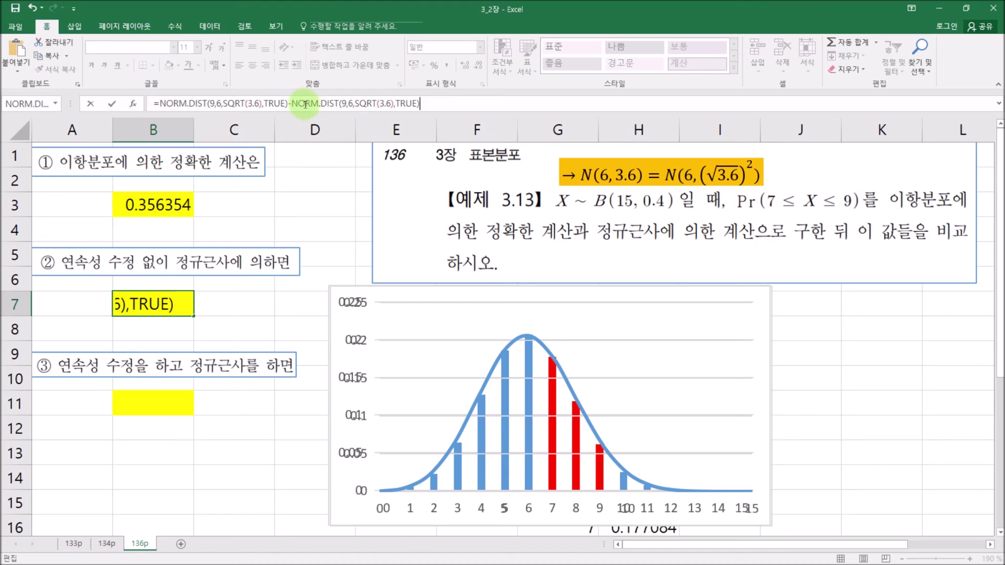
{"action": "left_click", "coordinate": [344, 103]}
{"action": "key", "text": "Delete"}
{"action": "type", "text": "7"}
{"action": "key", "text": "Return"}
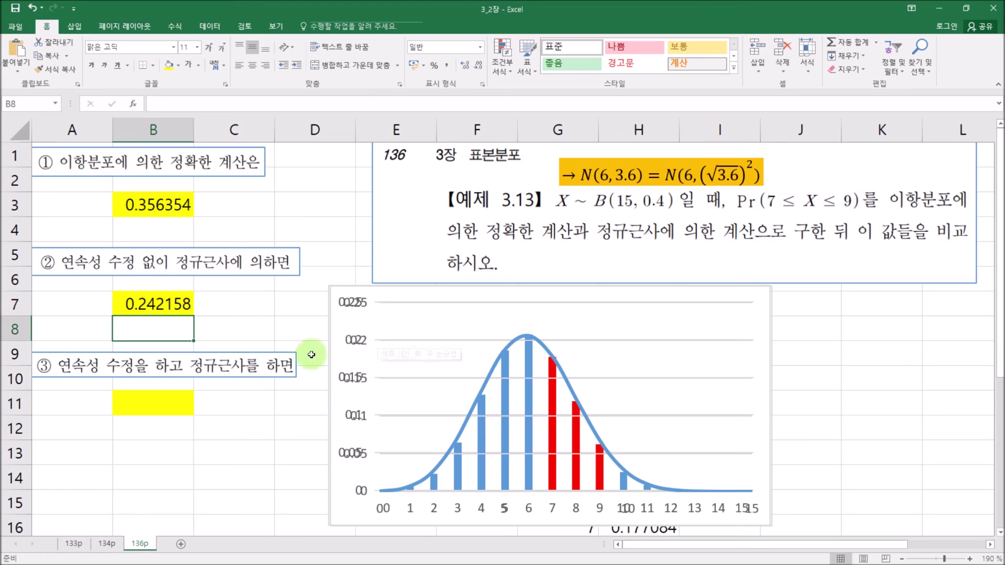
Copy the normal approximation formula from cell B7 into cell B11.
{"action": "left_click", "coordinate": [157, 301]}
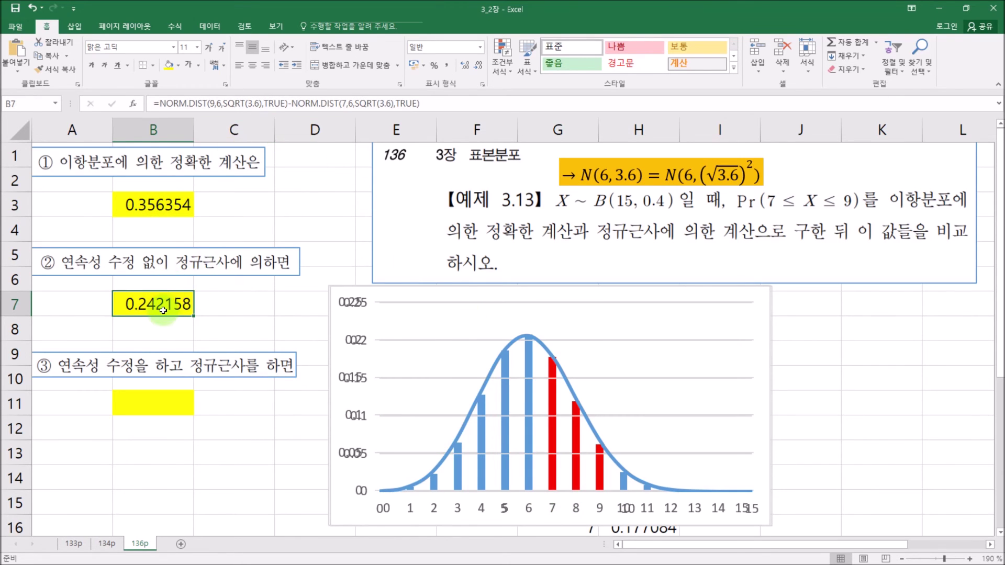
{"action": "left_click", "coordinate": [178, 401]}
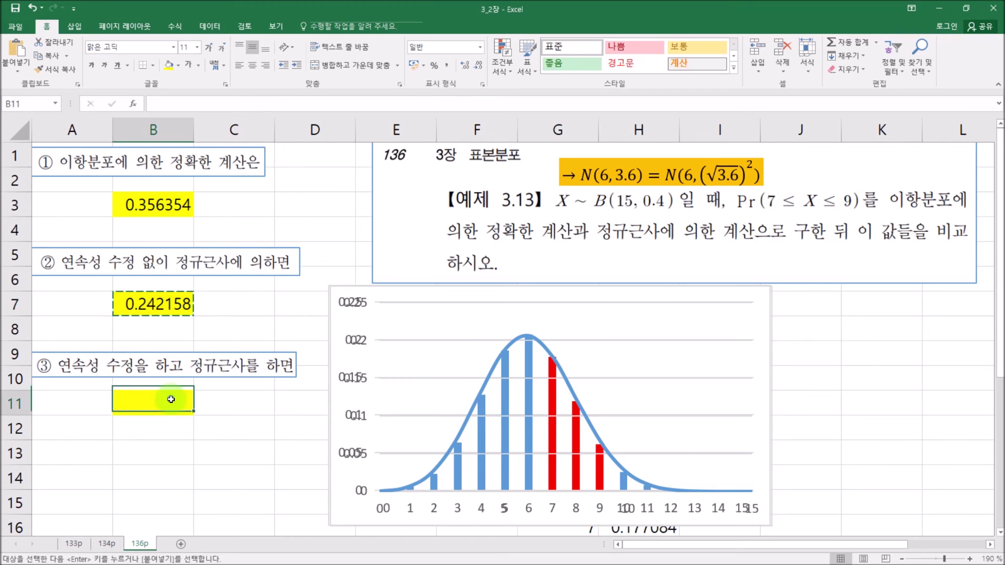
{"action": "type", "text": "0.242158"}
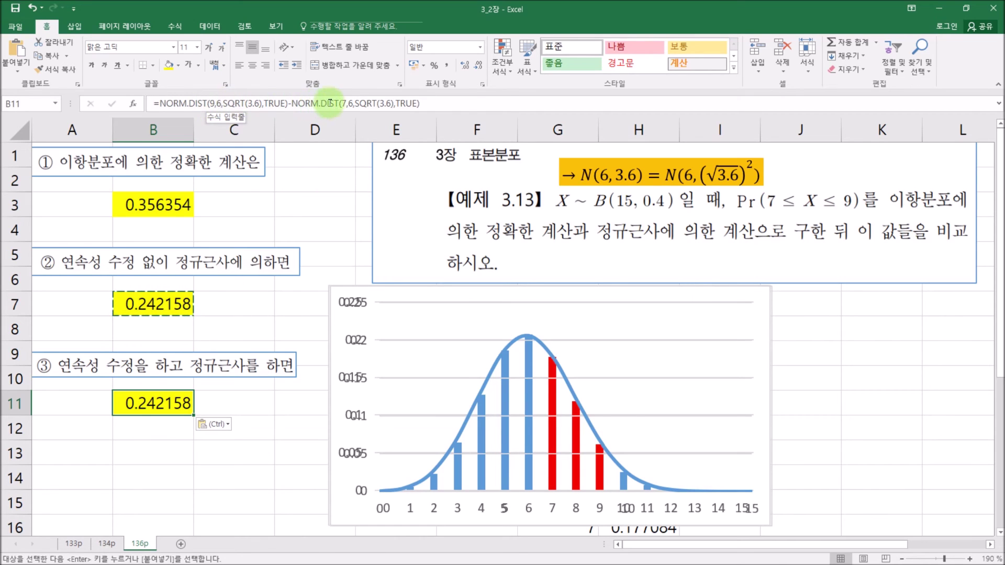
Apply the continuity correction in the B11 formula by changing the upper X value to 9.5 and the lower X value to 6.5.
{"action": "left_click", "coordinate": [212, 103]}
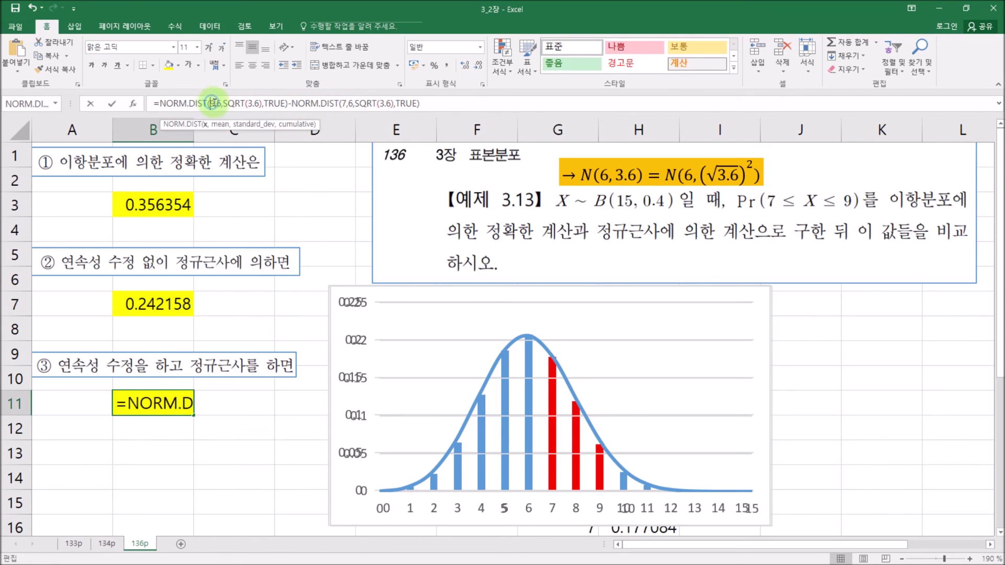
{"action": "key", "text": "Right"}
{"action": "type", "text": ".5"}
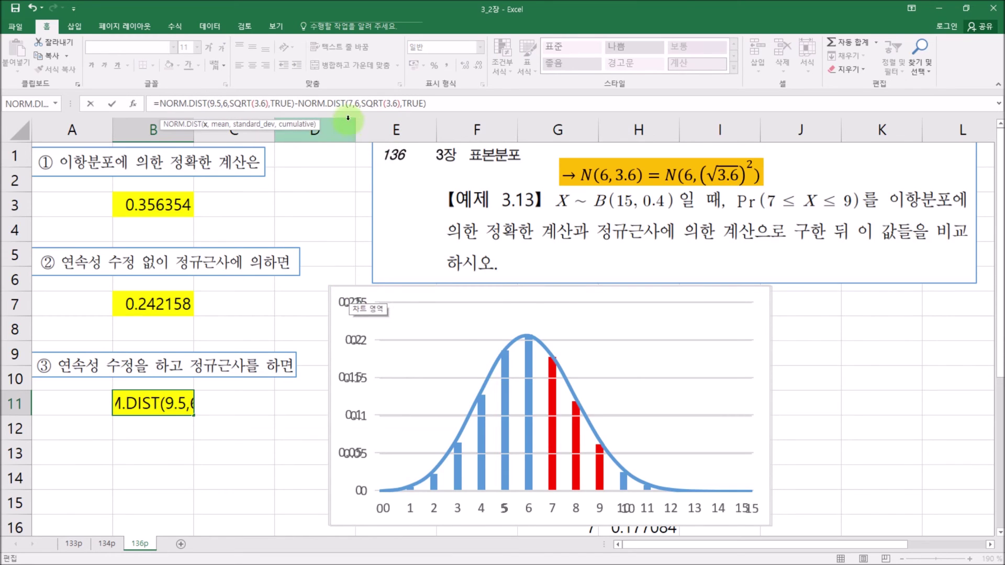
{"action": "left_click", "coordinate": [353, 103]}
{"action": "key", "text": "BackSpace"}
{"action": "type", "text": "6.5"}
{"action": "key", "text": "Return"}
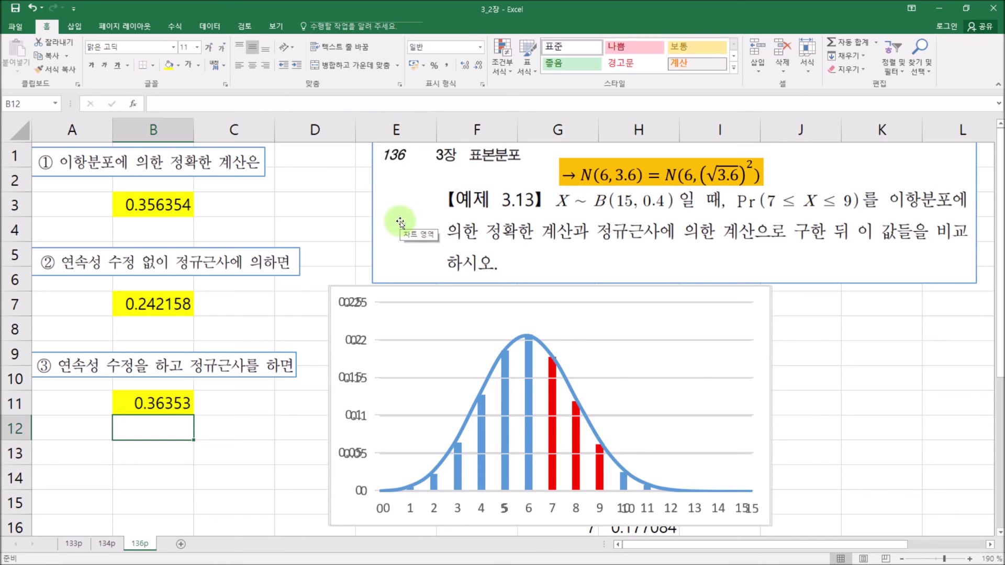
Compare the continuity-corrected normal approximation in cell B11 with the exact binomial probability in cell B3.
{"action": "left_click", "coordinate": [167, 399]}
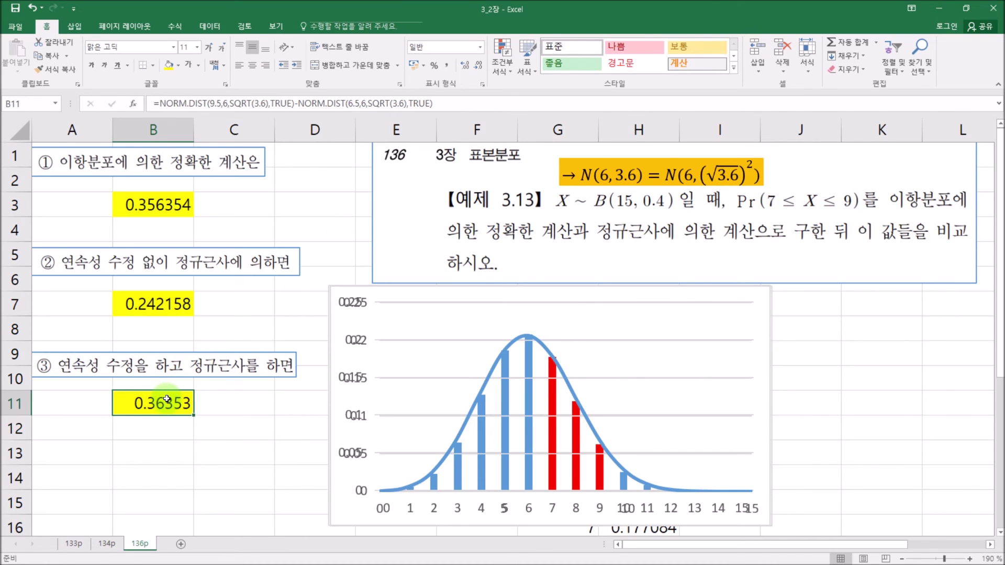
{"action": "left_click", "coordinate": [169, 206]}
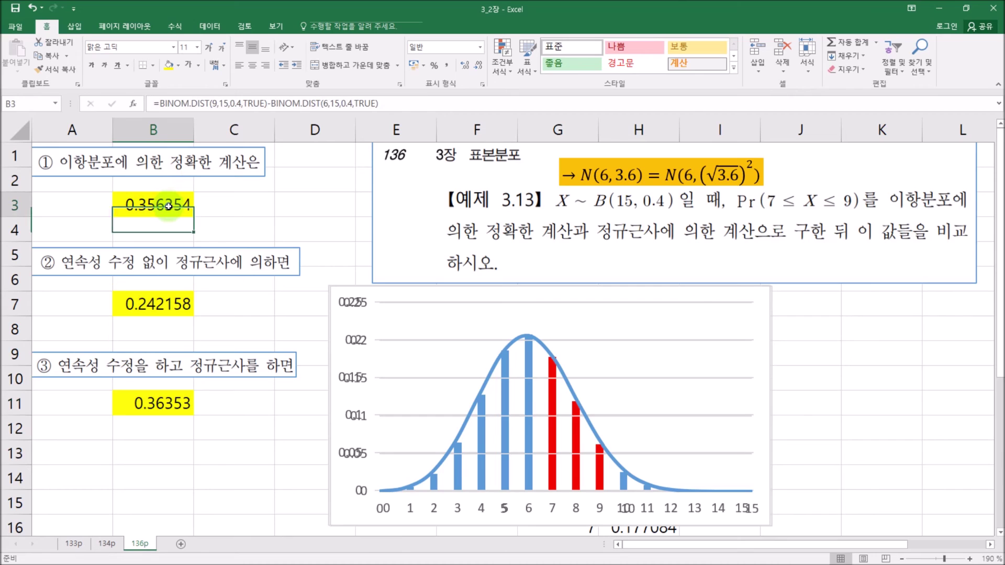
{"action": "left_click", "coordinate": [152, 411]}
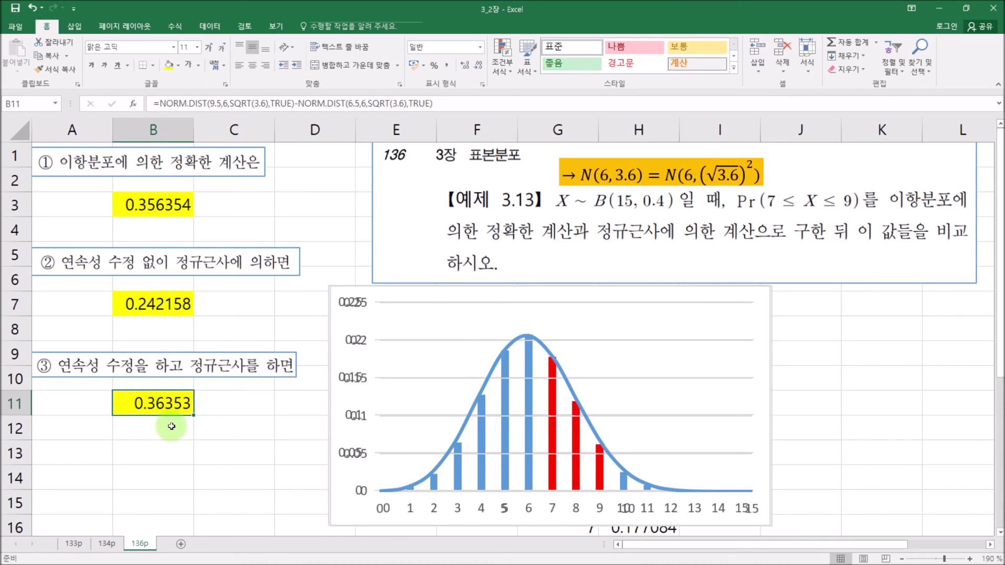